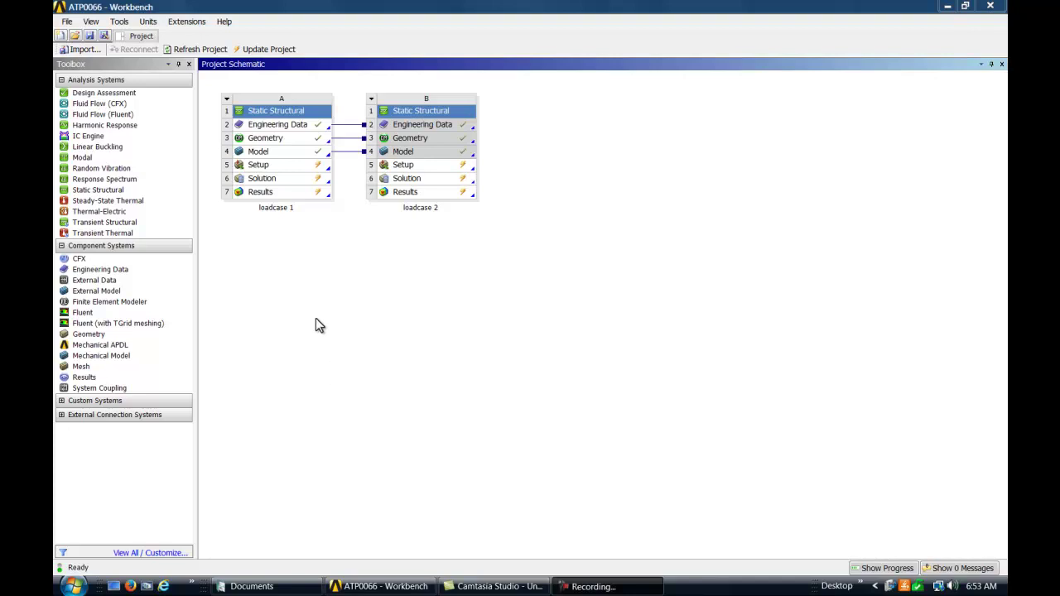
- Load the GenesisSolver extension through Extensions > Manage Extensions
click(187, 22)
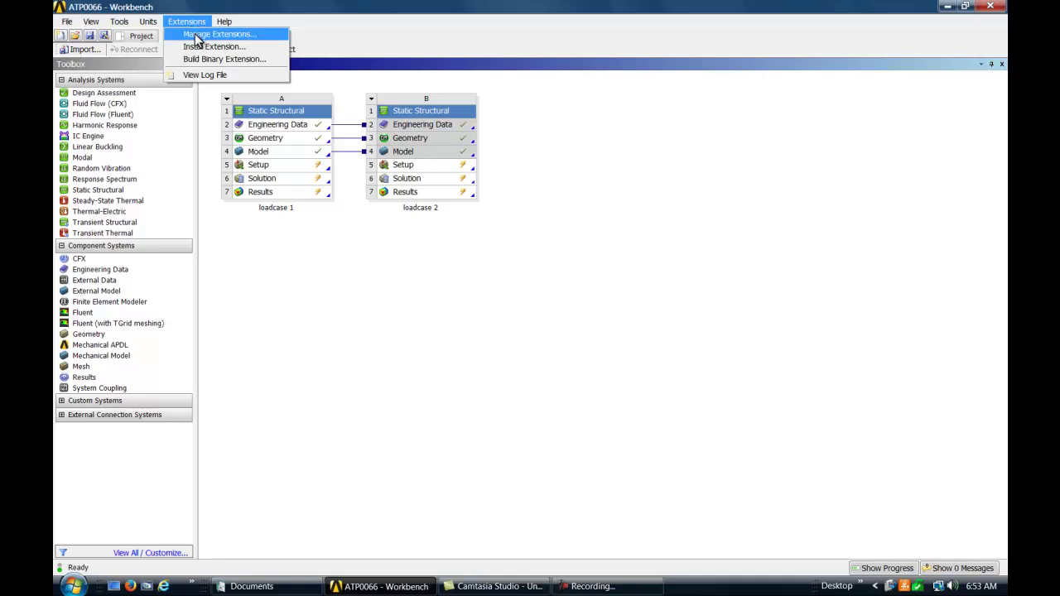
click(196, 35)
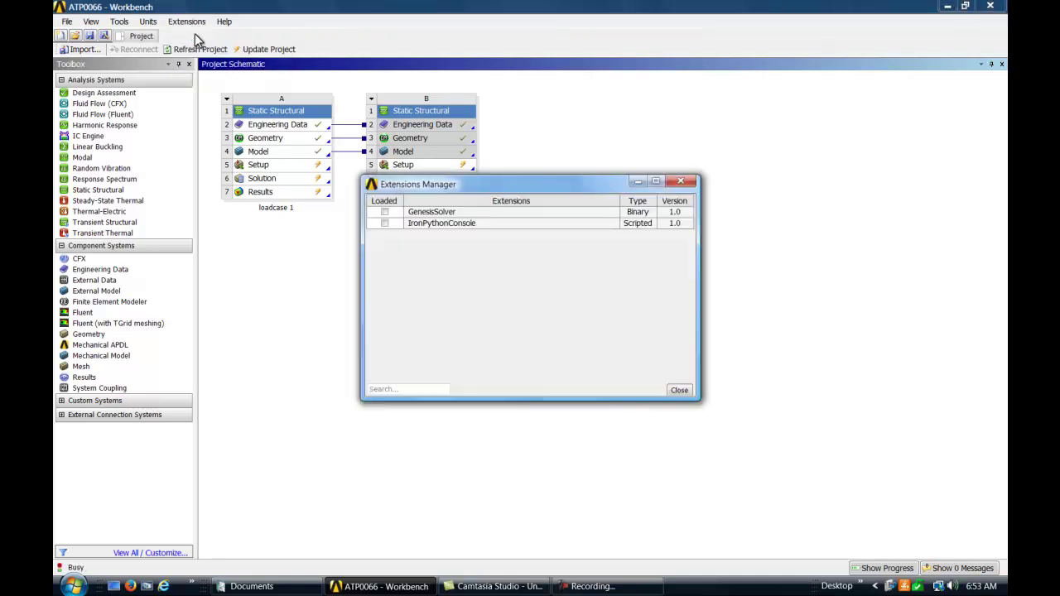
click(384, 212)
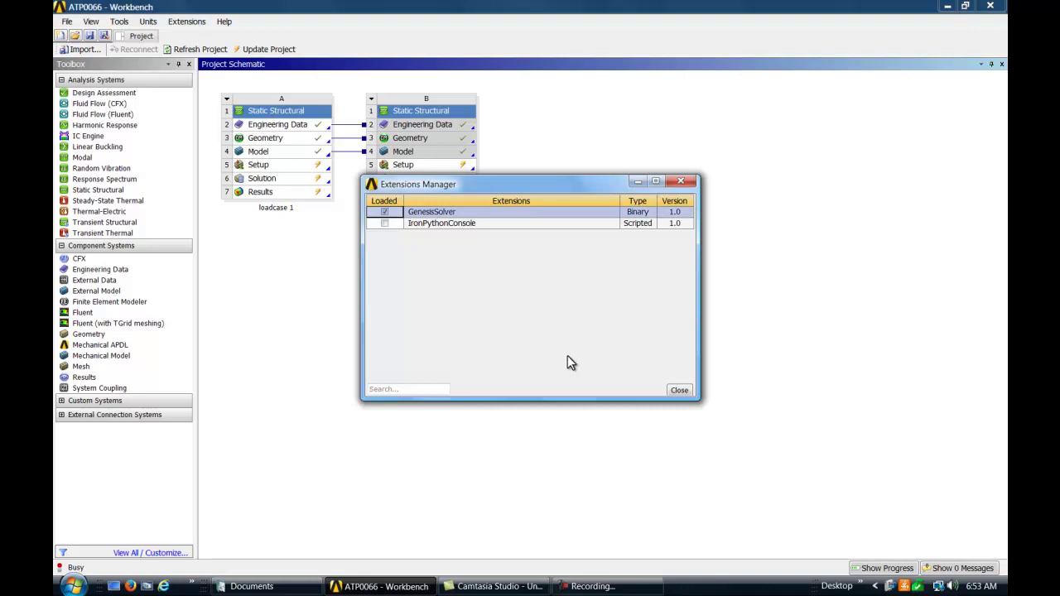
click(683, 394)
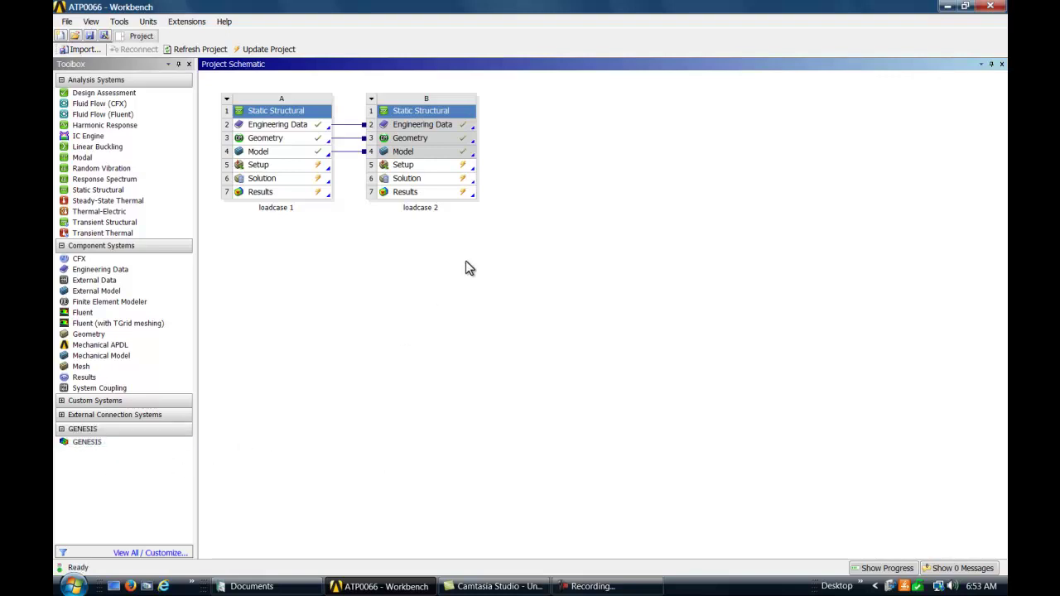
- Open loadcase 2's setup in Mechanical and inspect the plate and bars solid bodies
right_click(439, 161)
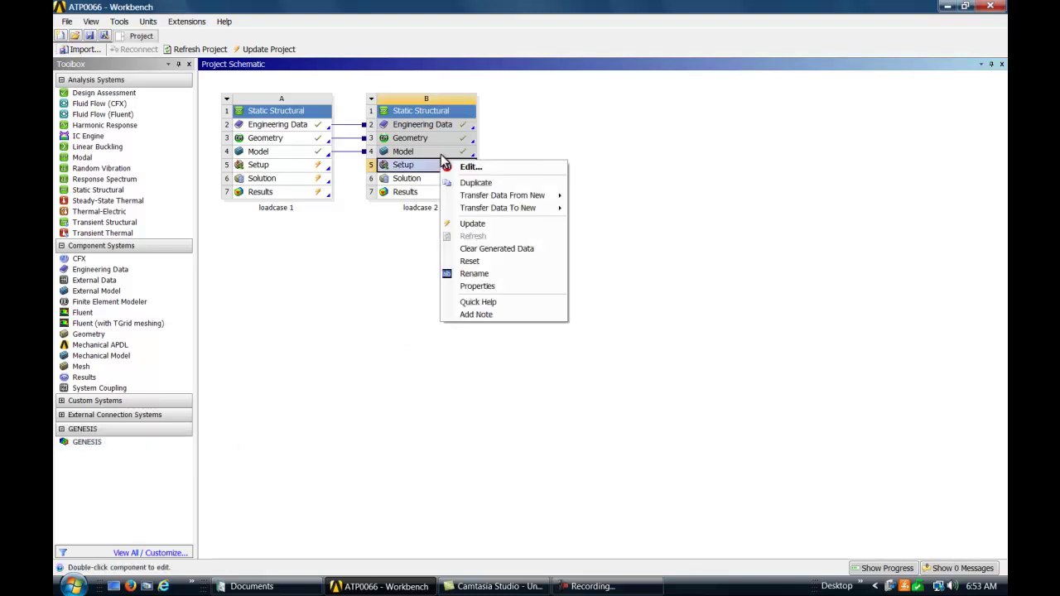
click(468, 168)
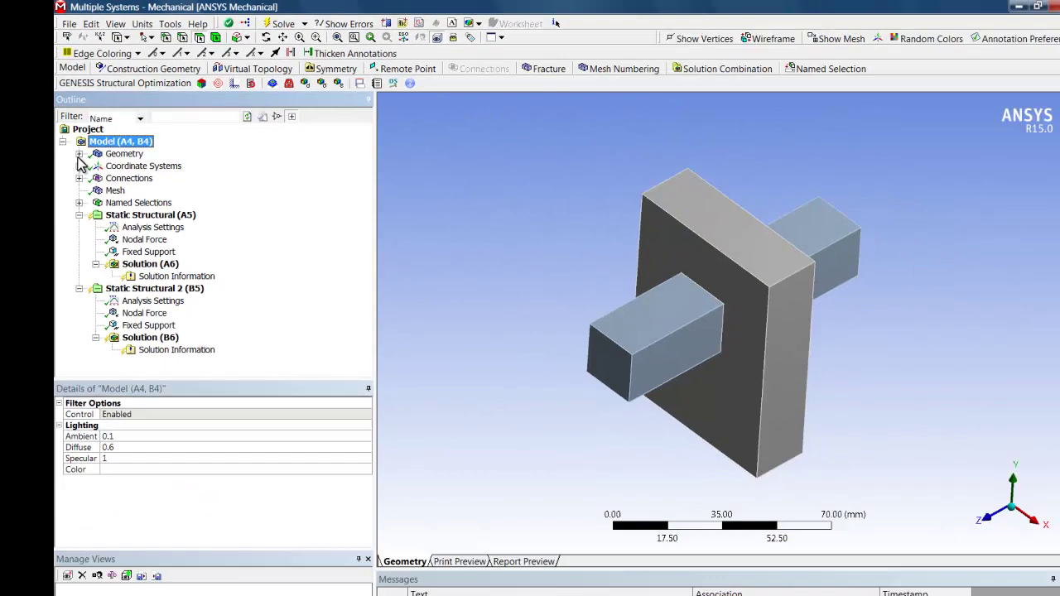
click(79, 154)
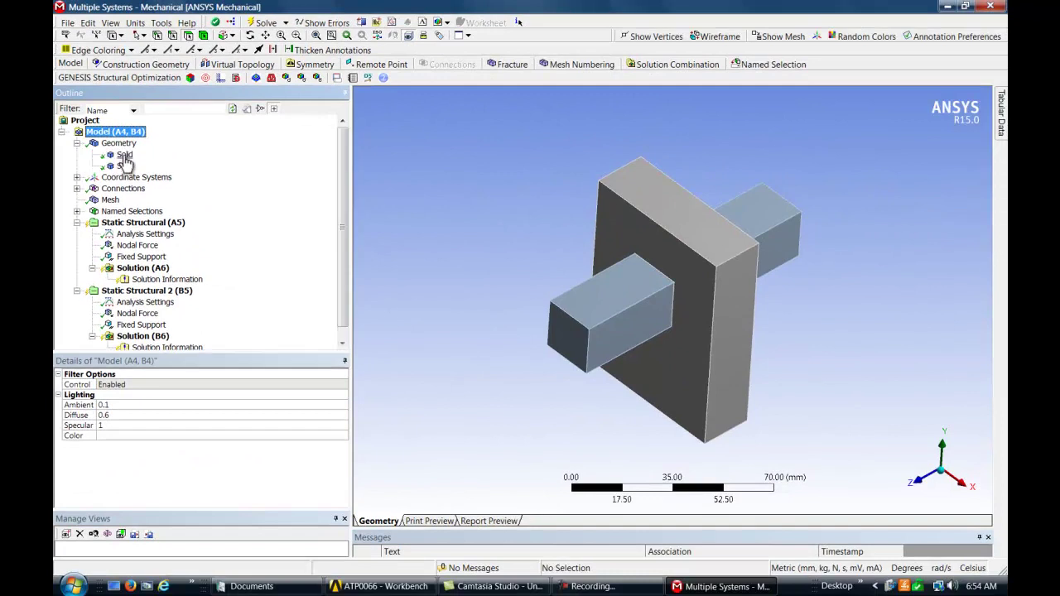
click(130, 166)
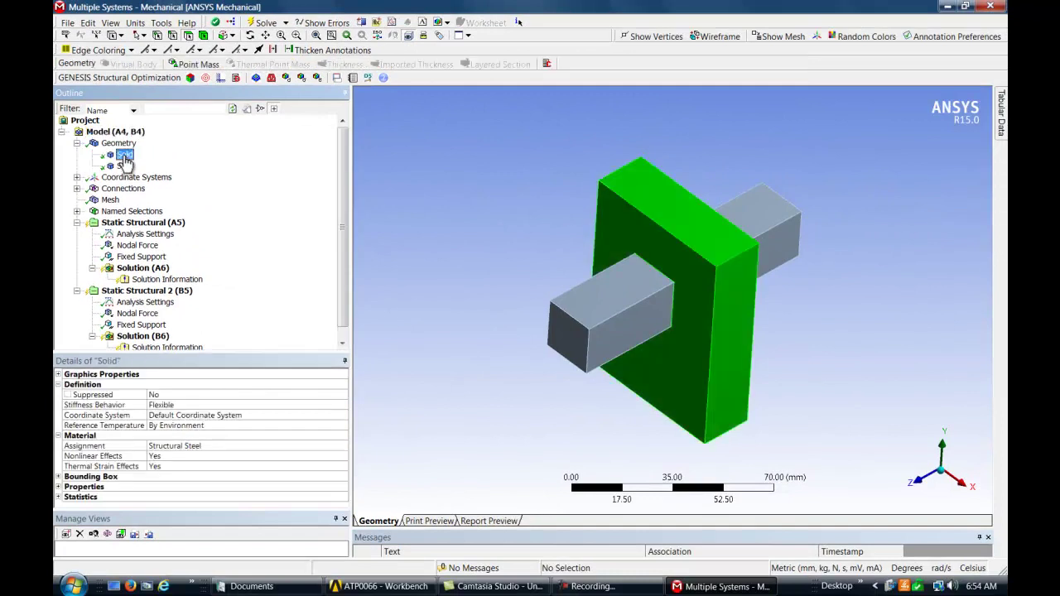
click(123, 165)
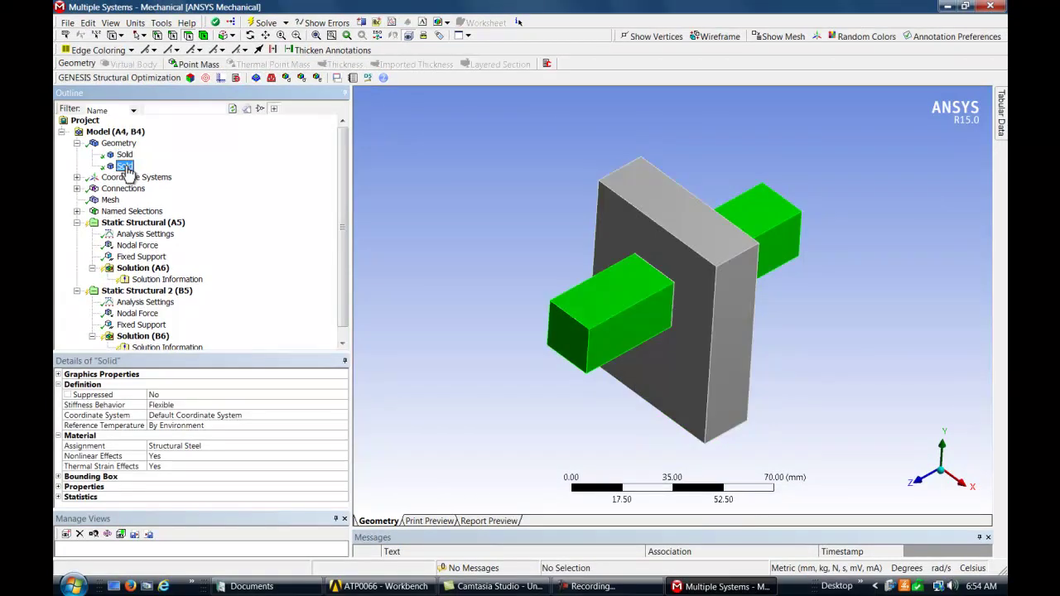
click(76, 143)
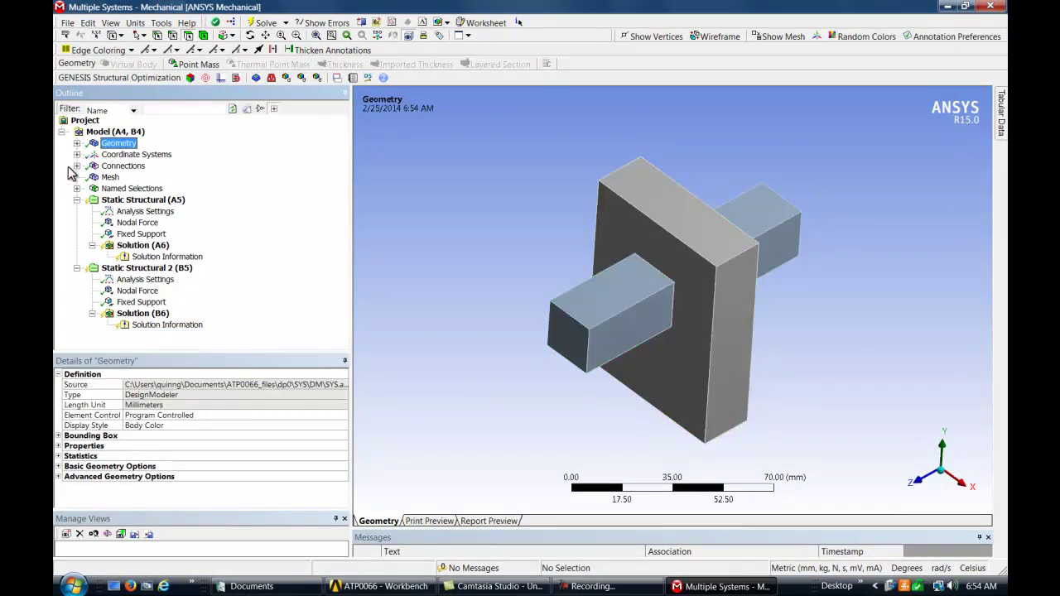
- Review the frictionless contact and Static Structural (A5) loads, then return to isometric view
click(76, 166)
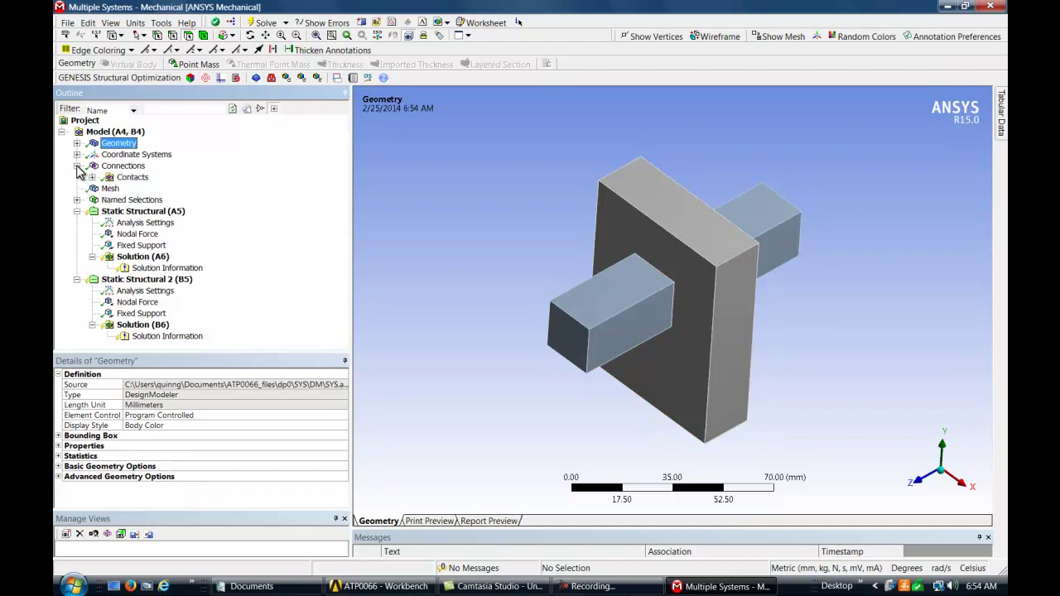
click(92, 177)
click(148, 189)
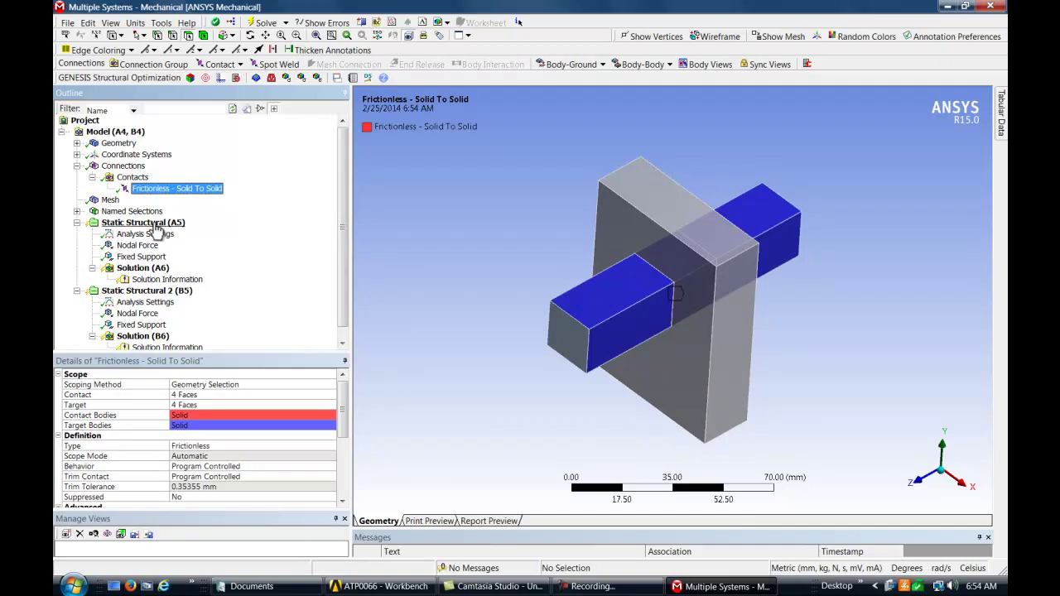
click(156, 229)
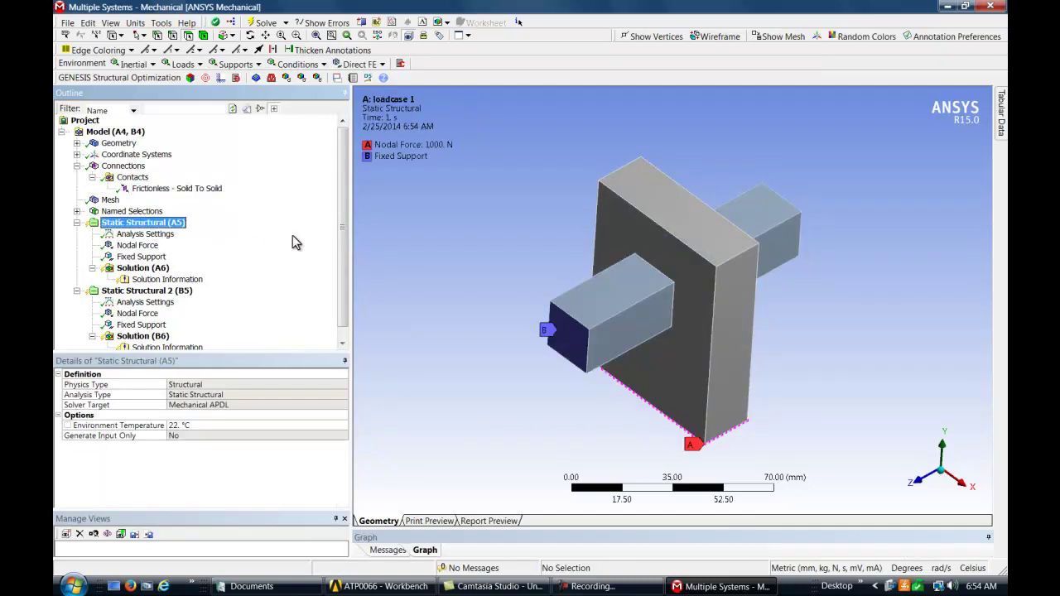
mouse_move(569, 250)
middle_down()
mouse_move(558, 235)
mouse_move(450, 237)
mouse_move(568, 243)
middle_up()
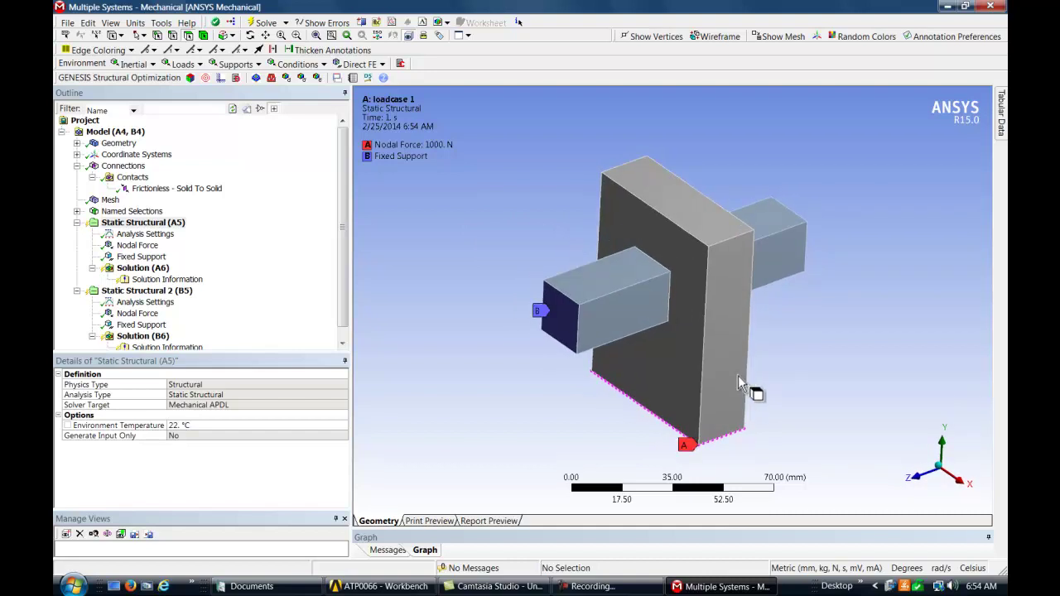
middle_drag(750, 386, 729, 373)
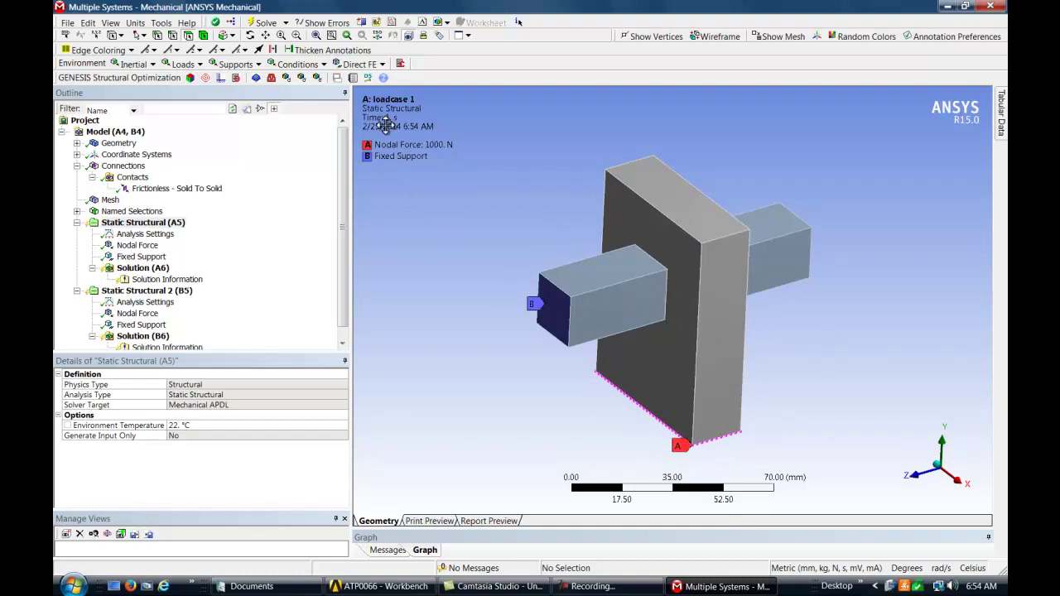
click(379, 36)
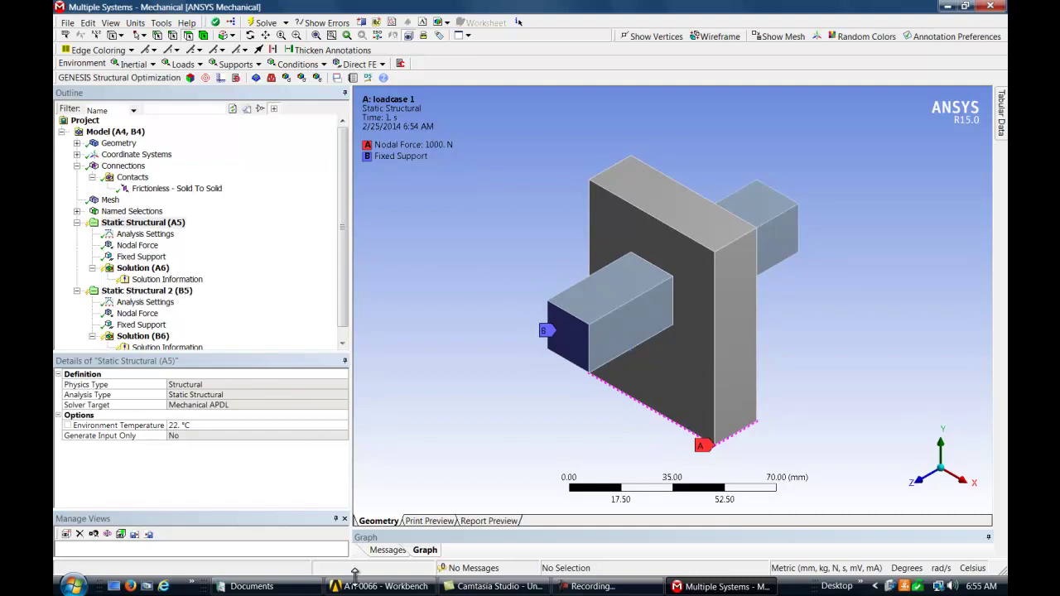
- Link a new GENESIS system to loadcase 2's Model cell and return to Mechanical
click(358, 588)
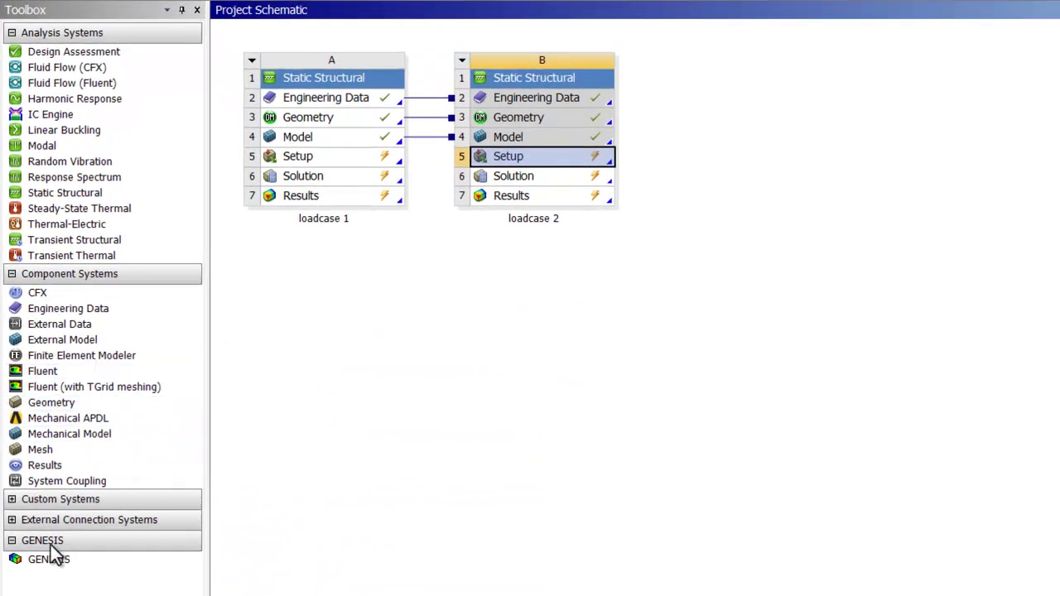
drag(51, 559, 539, 137)
click(784, 329)
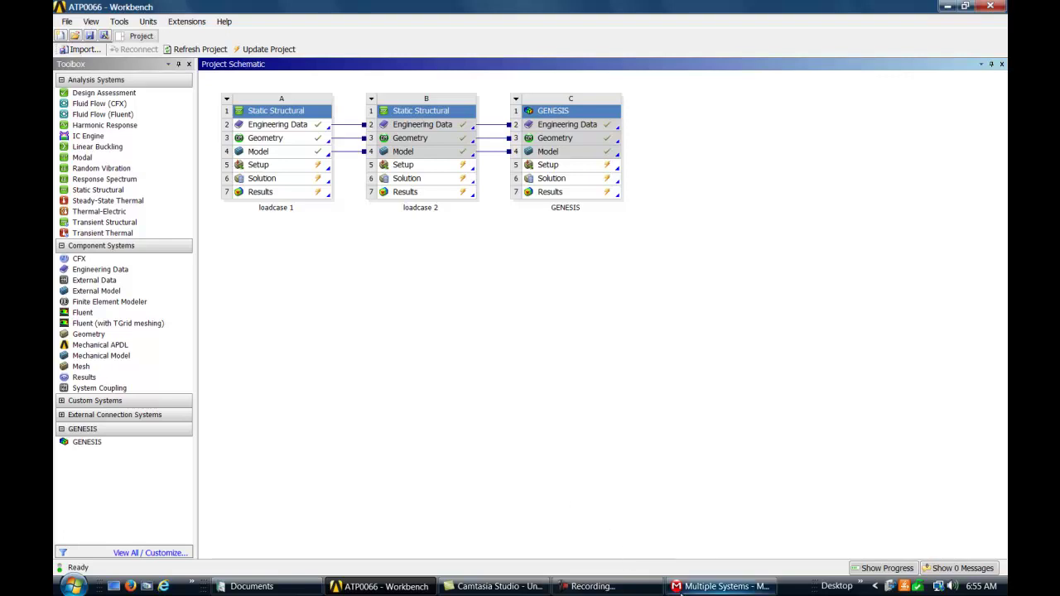
click(704, 586)
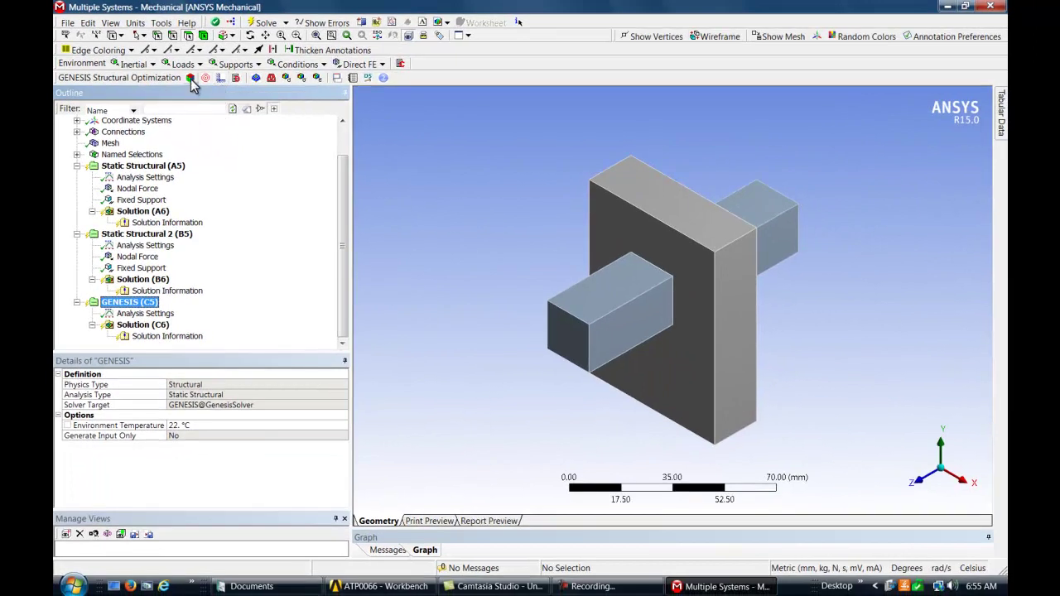
- Insert Topology Regions under GENESIS scoped to both the plate and bar bodies
click(190, 78)
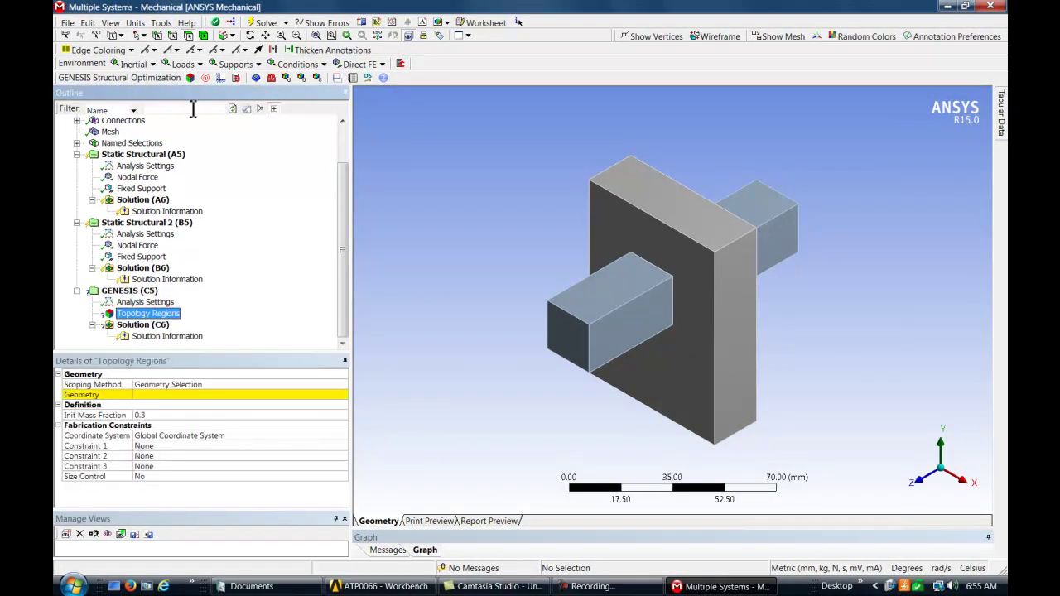
click(161, 397)
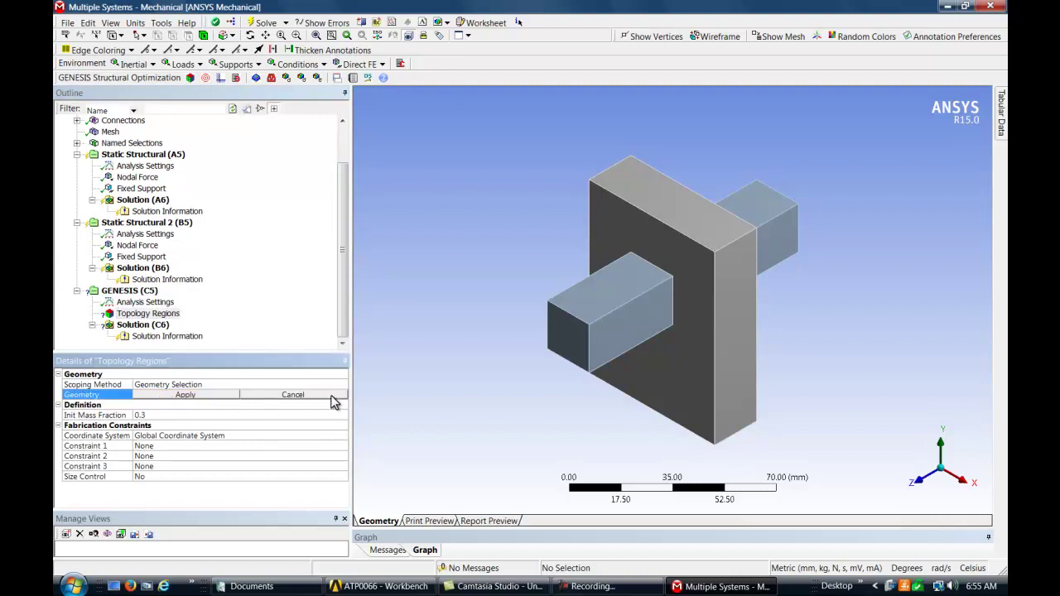
click(566, 313)
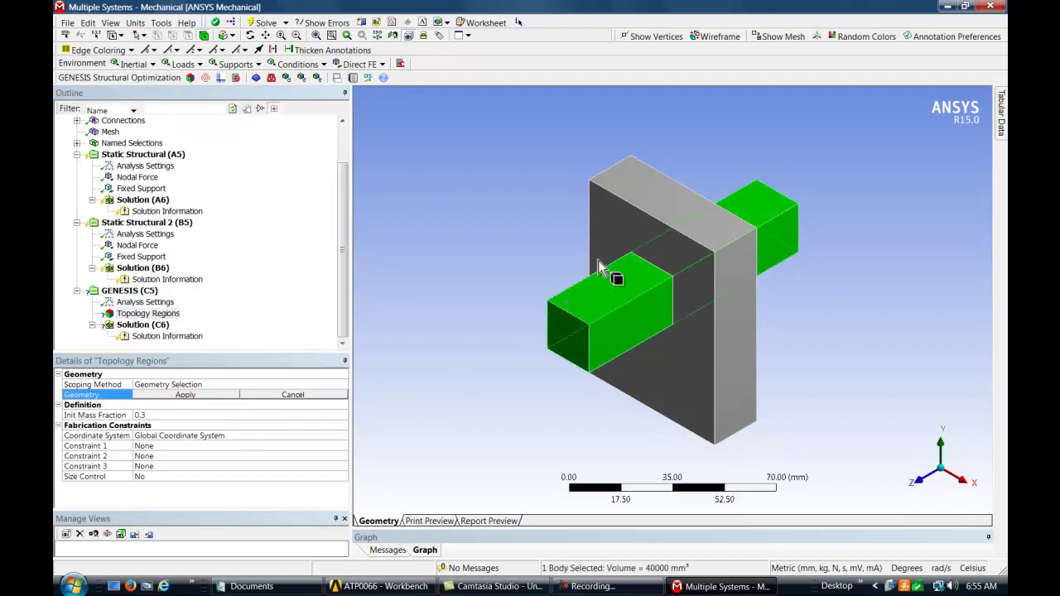
click(605, 216)
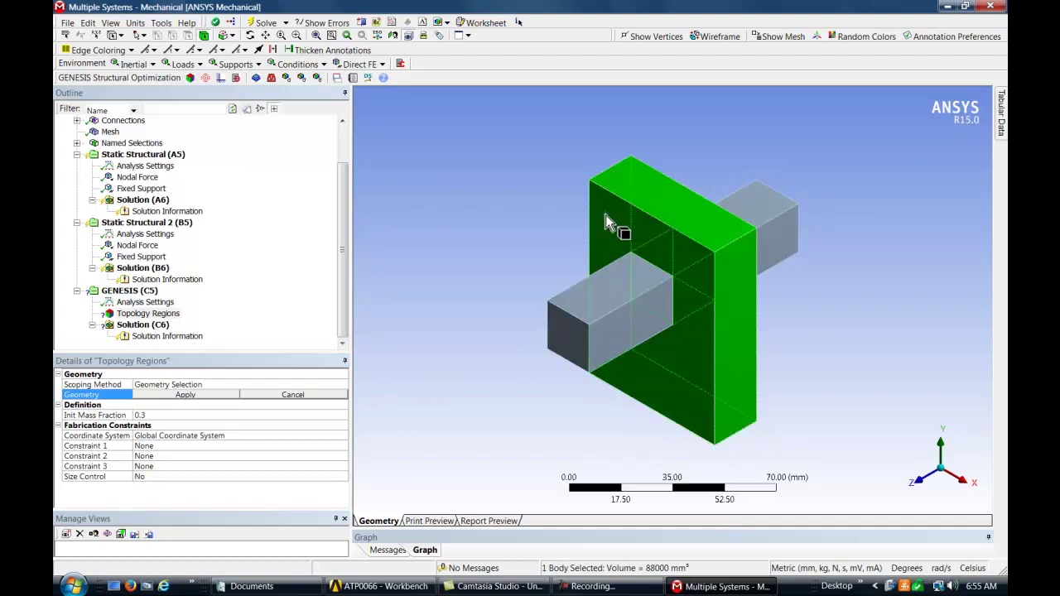
ctrl+click(563, 307)
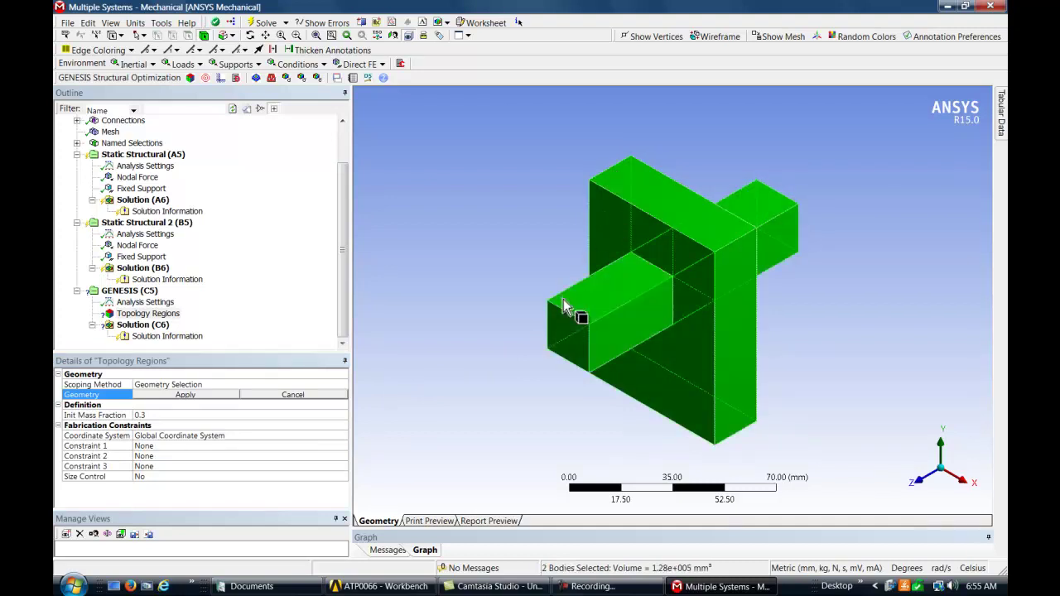
click(186, 397)
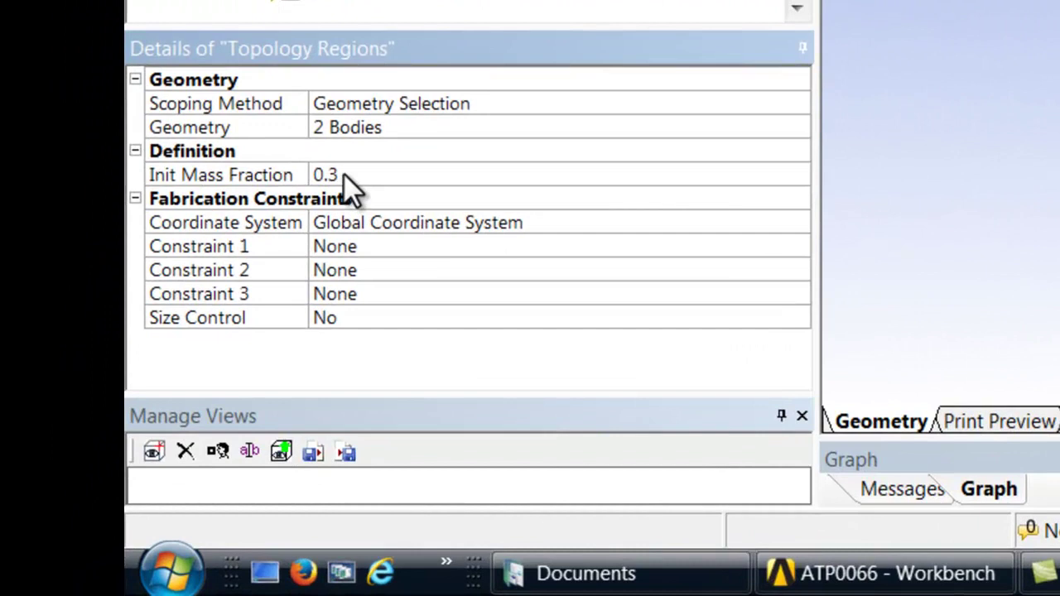
- Set Init Mass Fraction to 0.2 and leave fabrication Constraint 1 as None
click(202, 351)
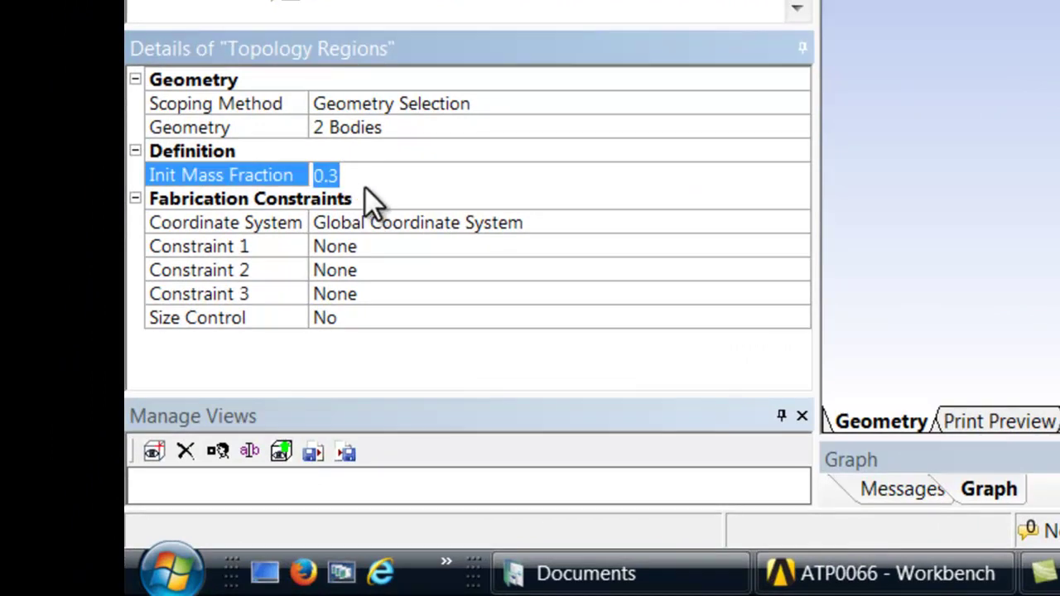
text(0.2)
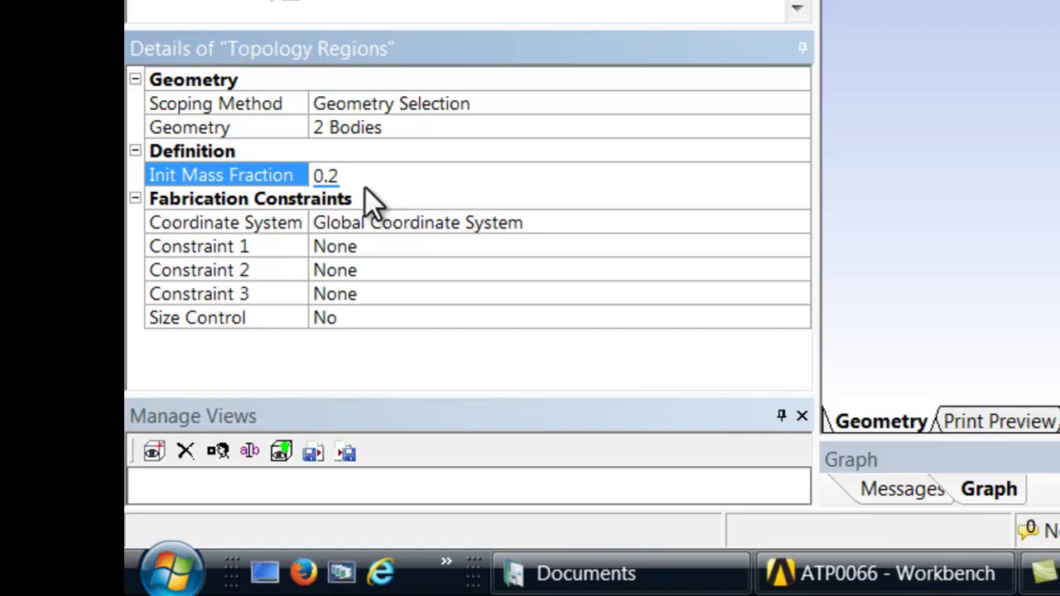
key(Return)
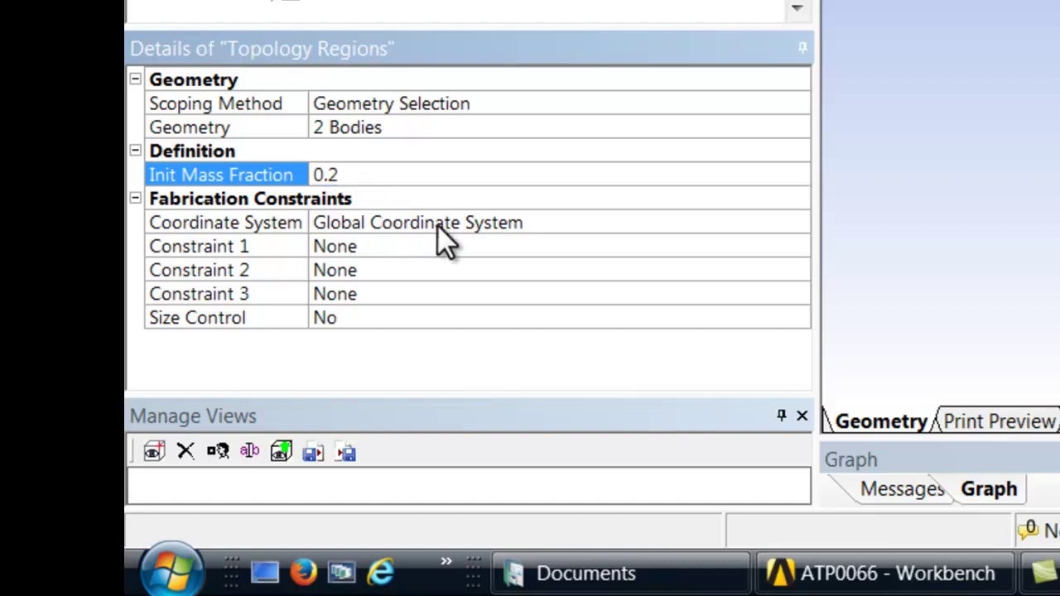
click(688, 246)
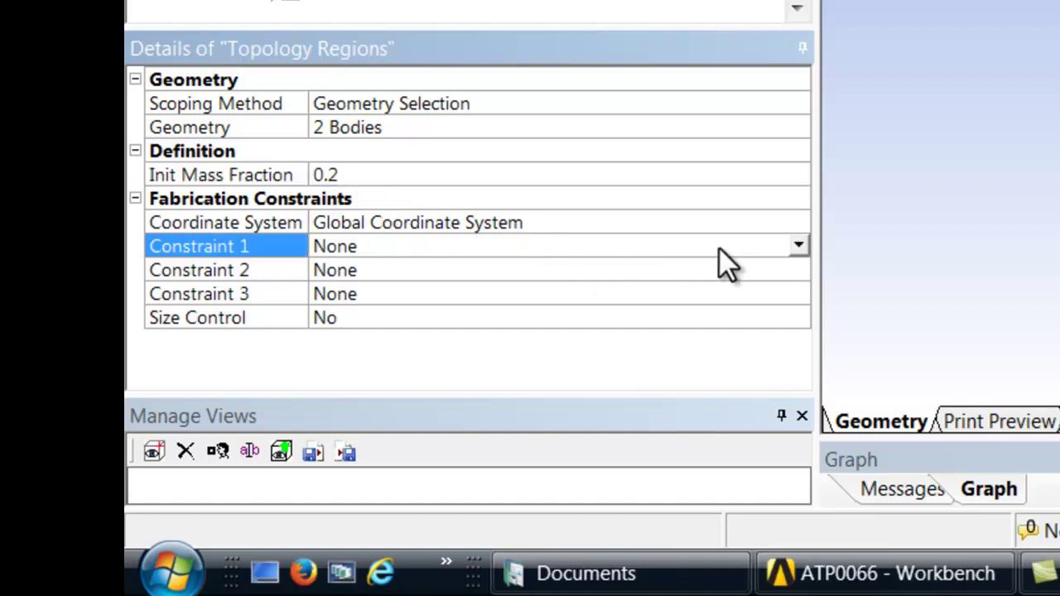
click(798, 246)
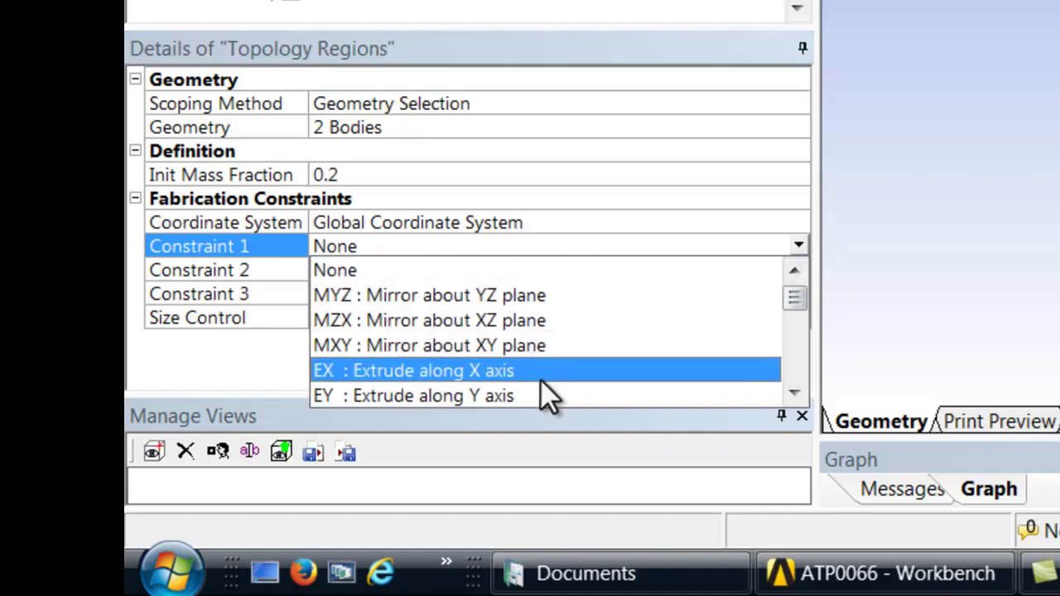
mouse_move(798, 300)
mouse_down()
mouse_move(795, 346)
mouse_move(796, 314)
mouse_up()
click(599, 245)
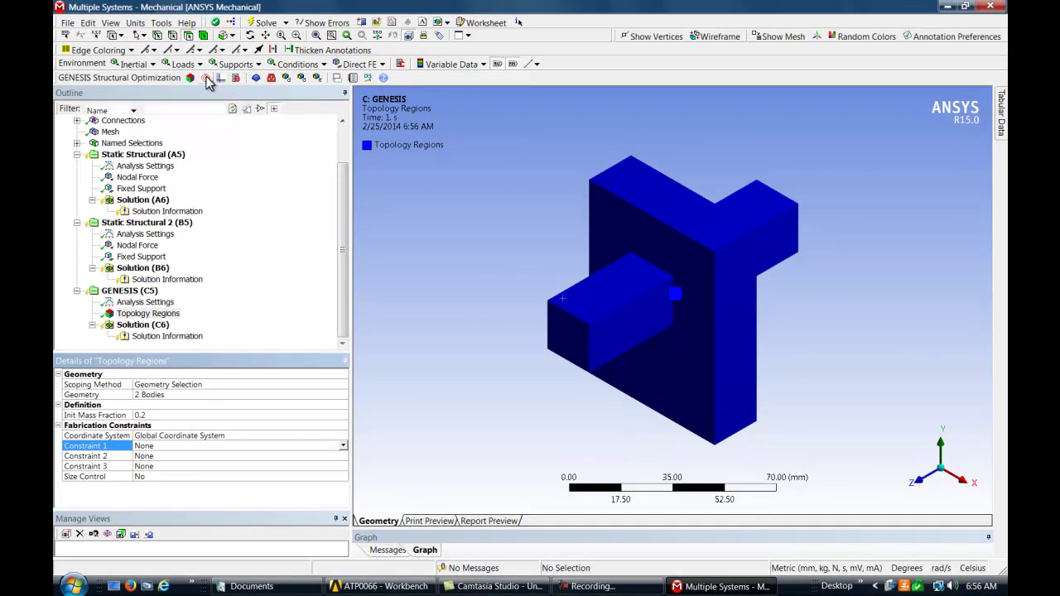
- Insert Topology Objectives with Strain Energy as the response type
click(207, 79)
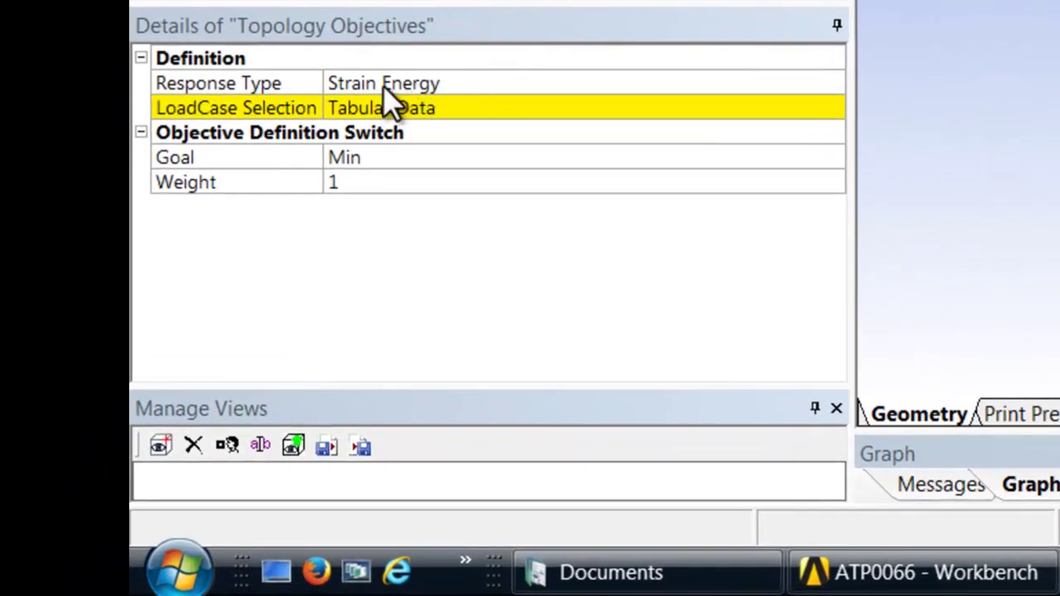
click(766, 83)
click(832, 84)
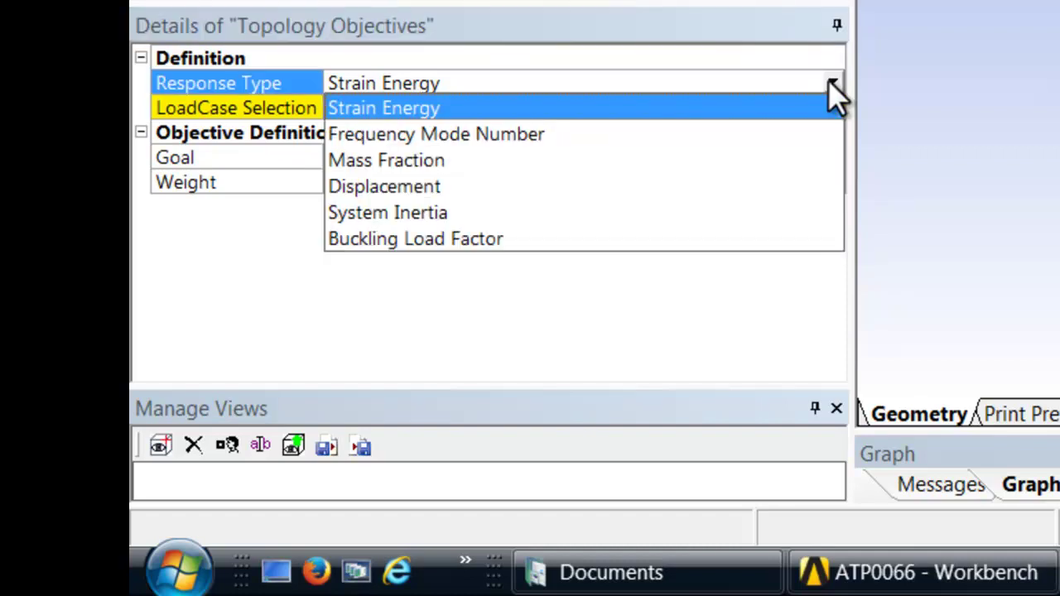
click(427, 85)
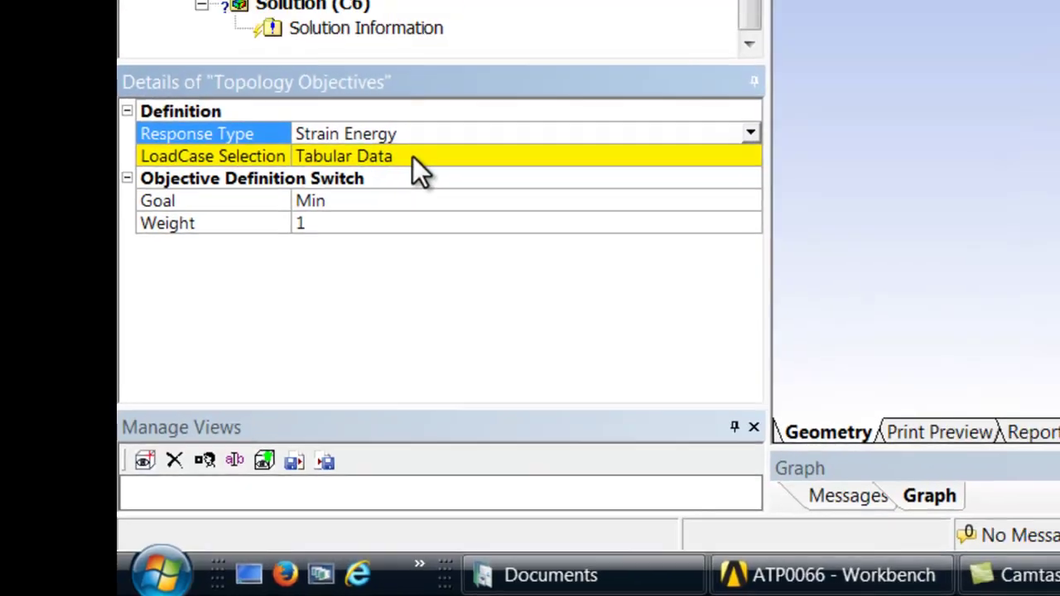
- Set LoadCase Selection to Yes for both load cases 1 and 2 and apply
click(461, 108)
click(290, 290)
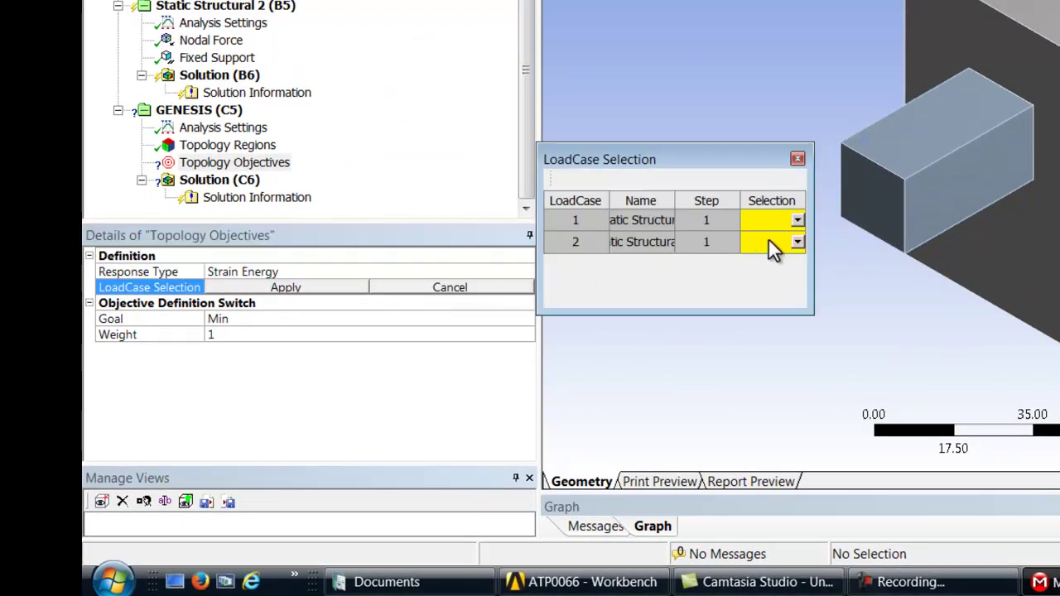
click(796, 220)
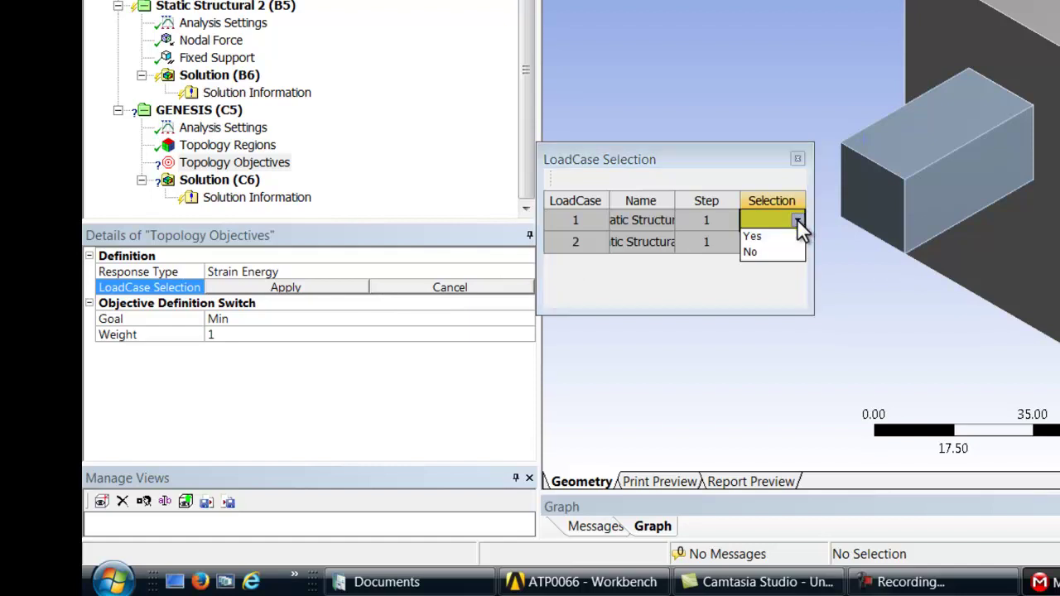
click(759, 237)
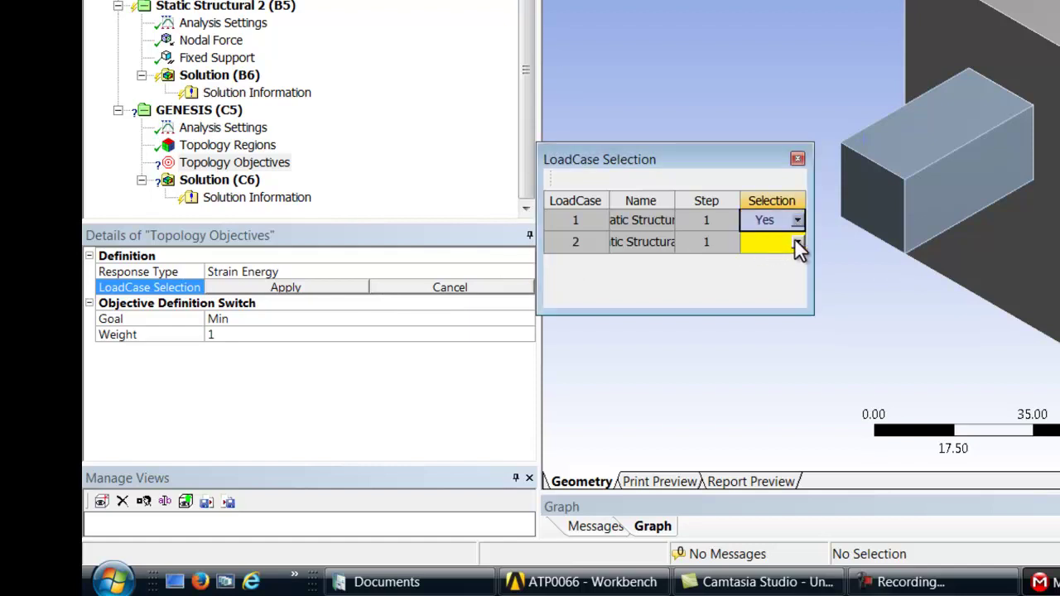
click(797, 240)
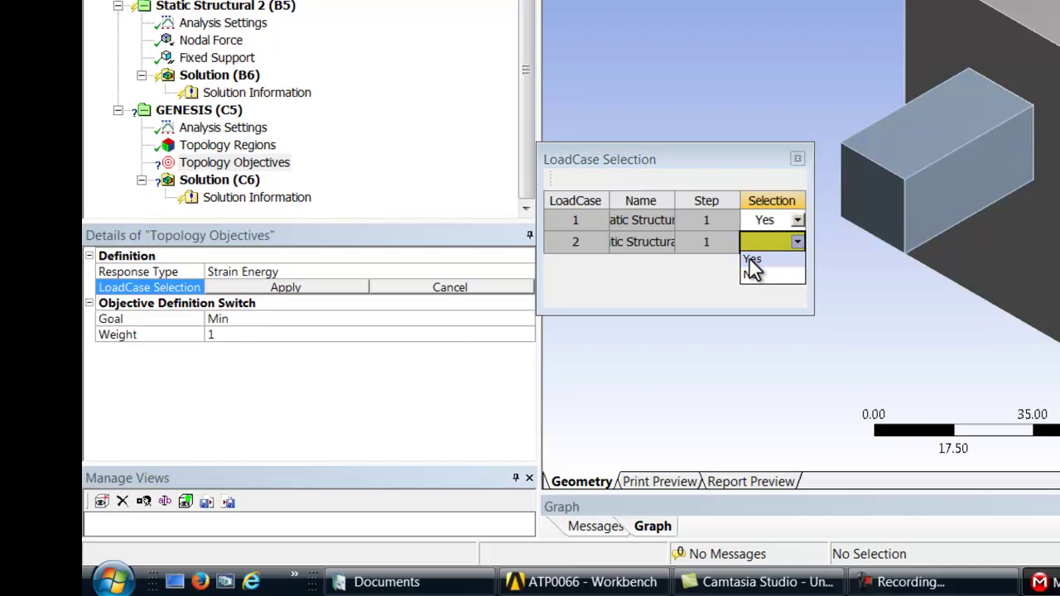
click(752, 261)
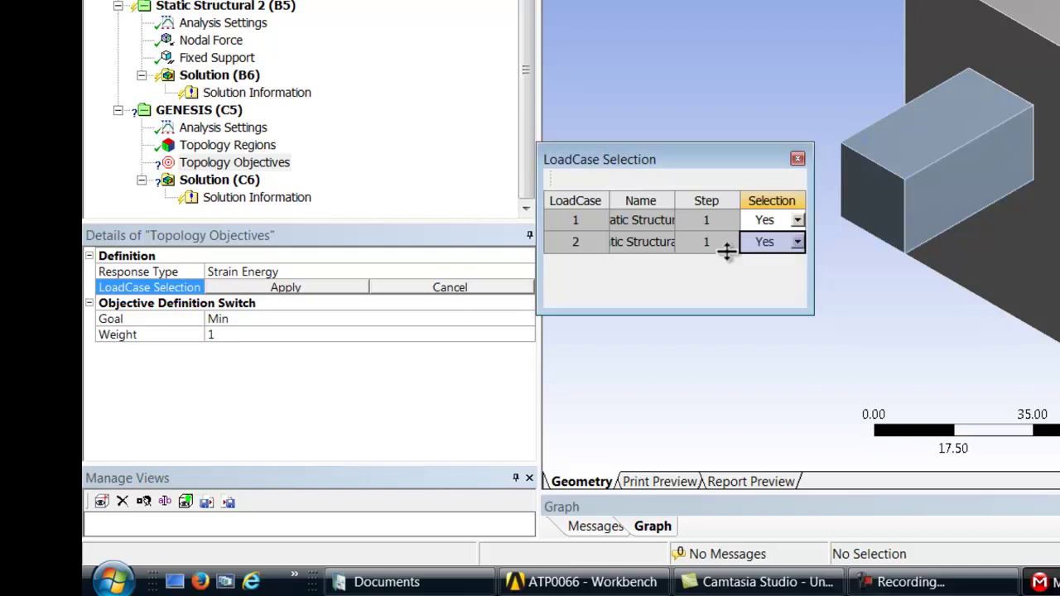
click(286, 287)
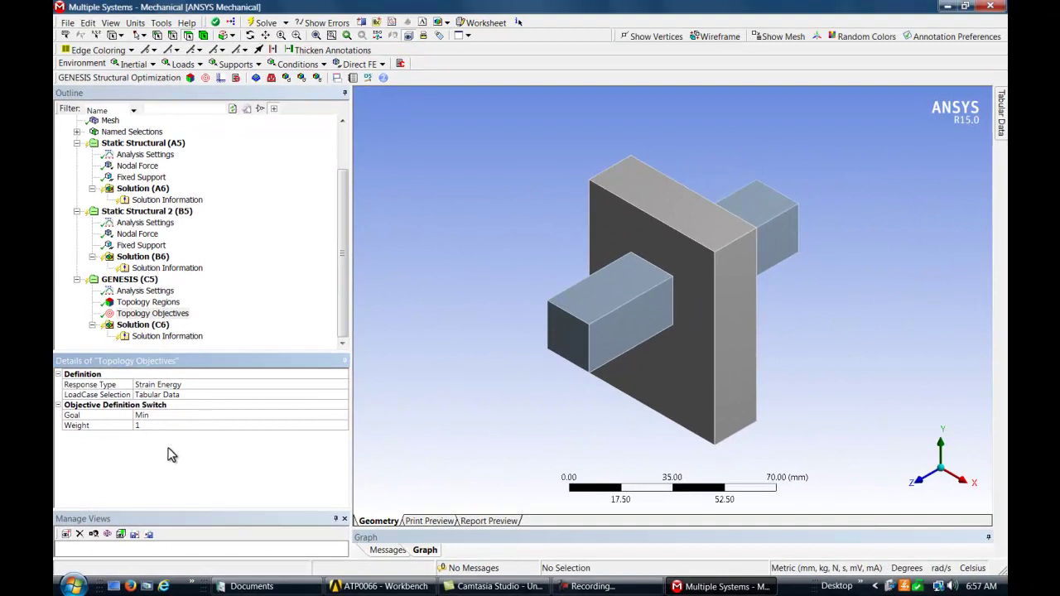
- Insert Topology Constraints on Mass Fraction with an upper bound of 0.2
click(220, 78)
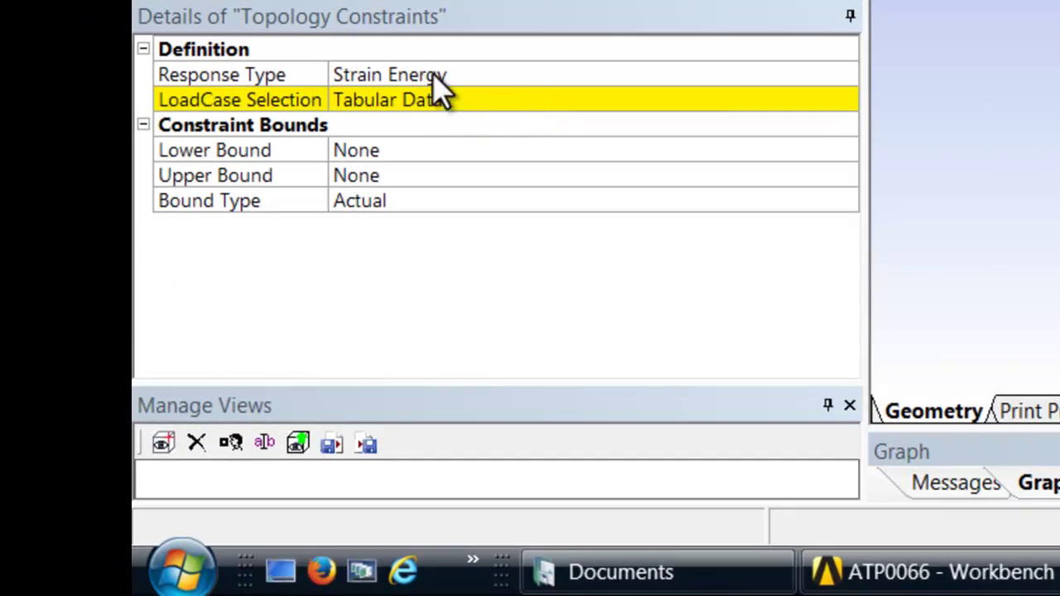
click(603, 76)
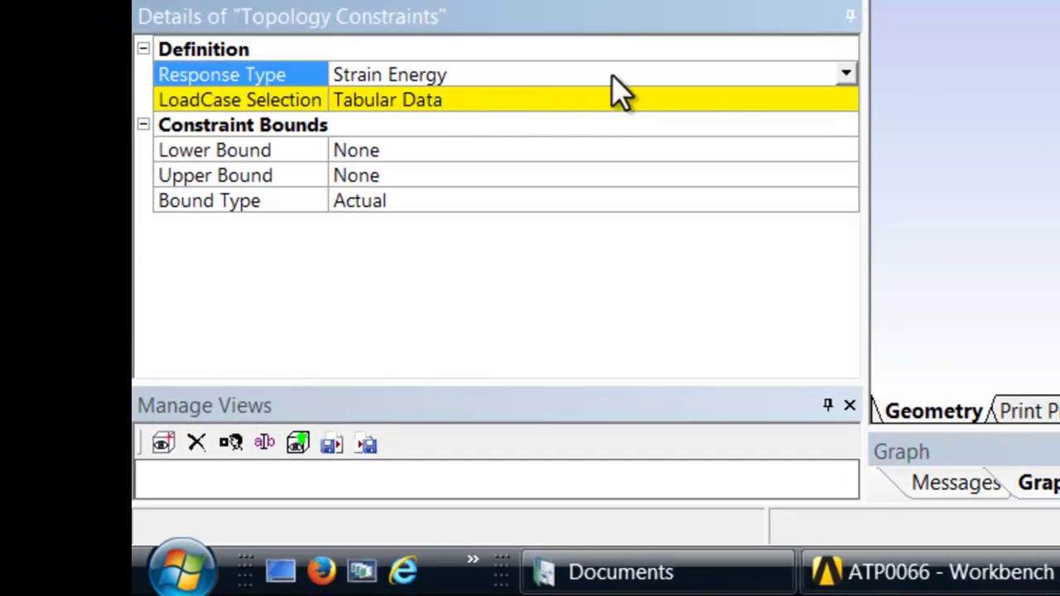
click(846, 74)
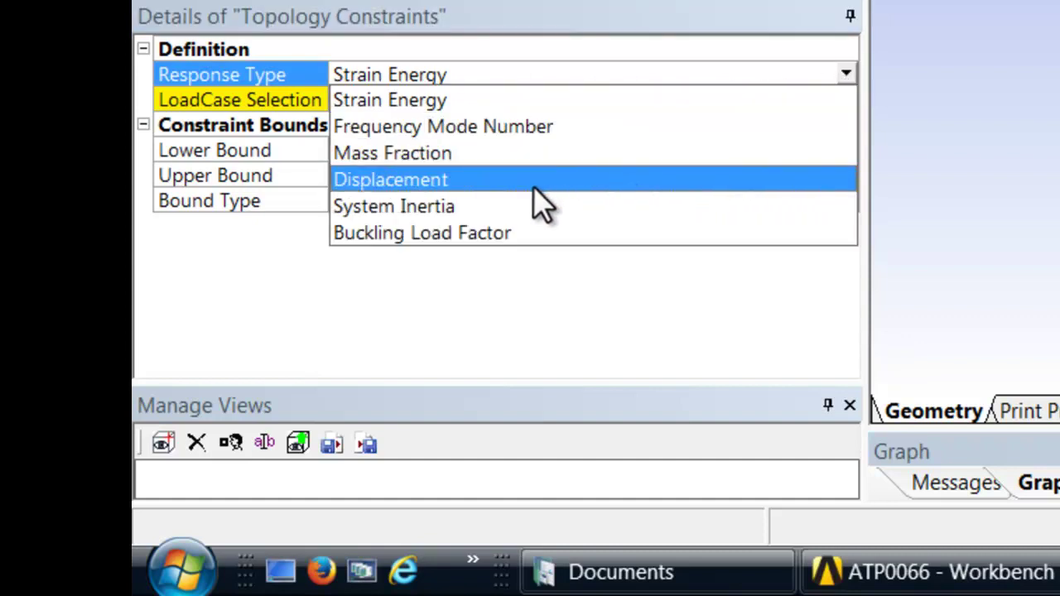
click(437, 157)
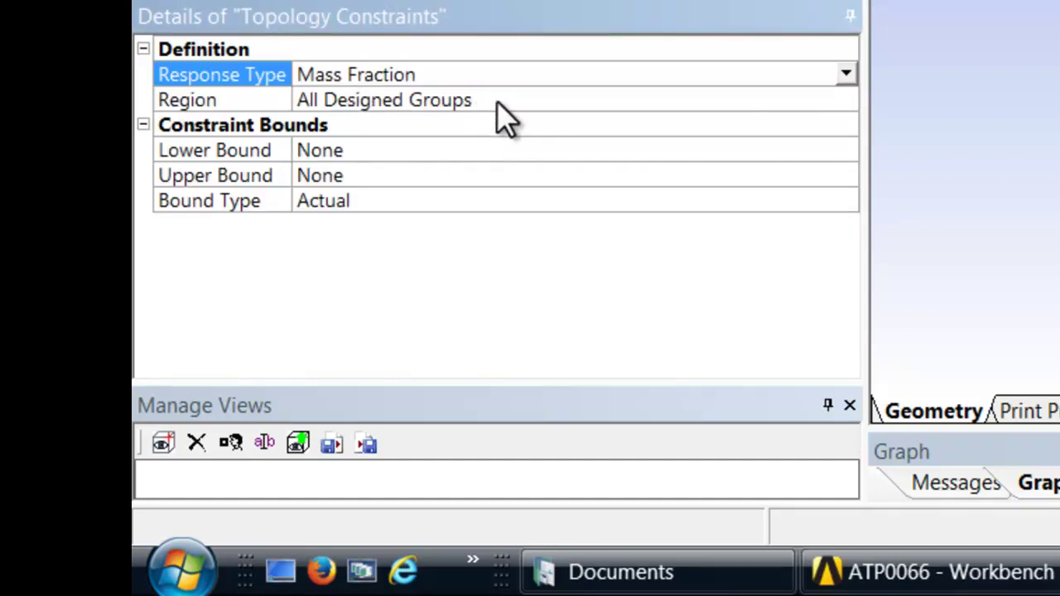
click(350, 175)
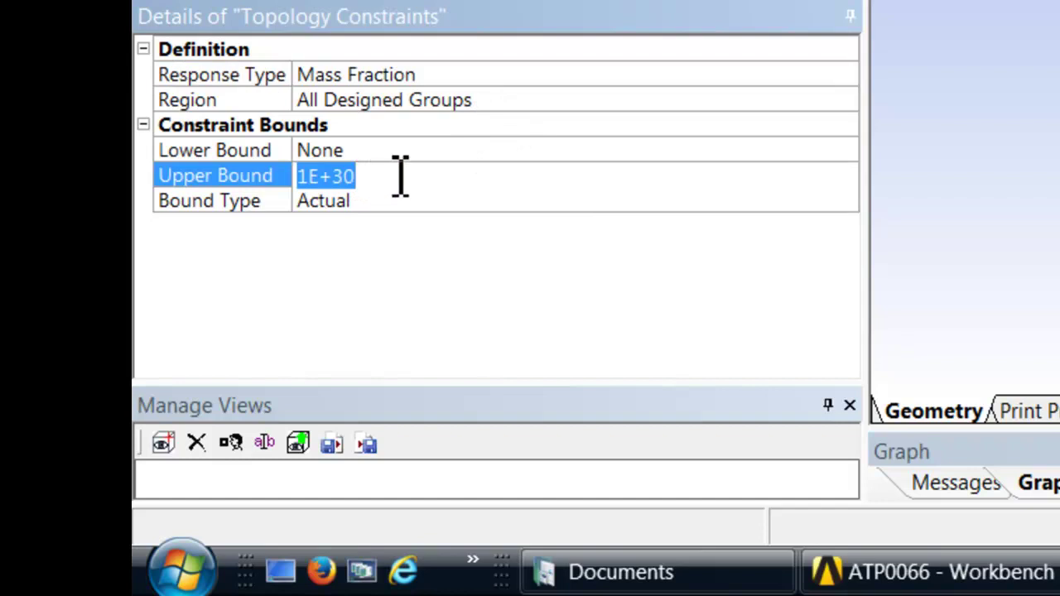
text(0.2)
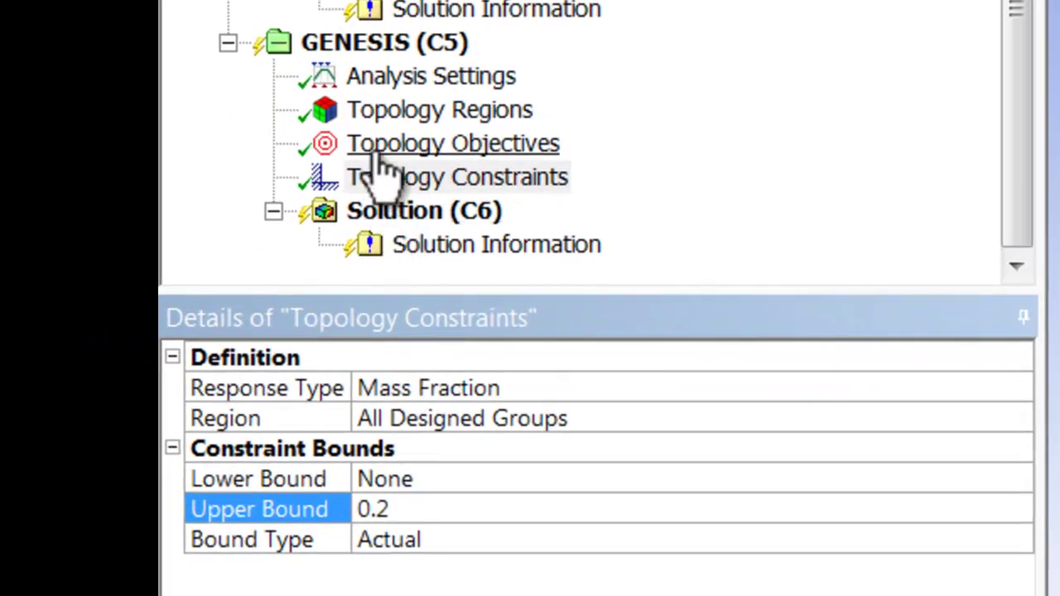
- Solve the GENESIS (C5) analysis from its right-click menu
click(356, 52)
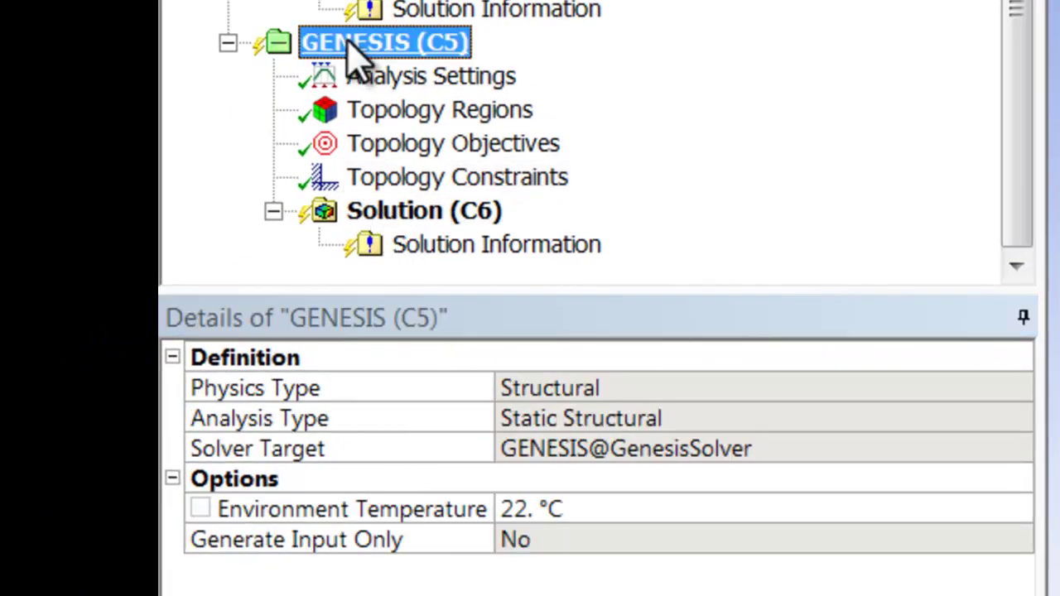
right_click(354, 54)
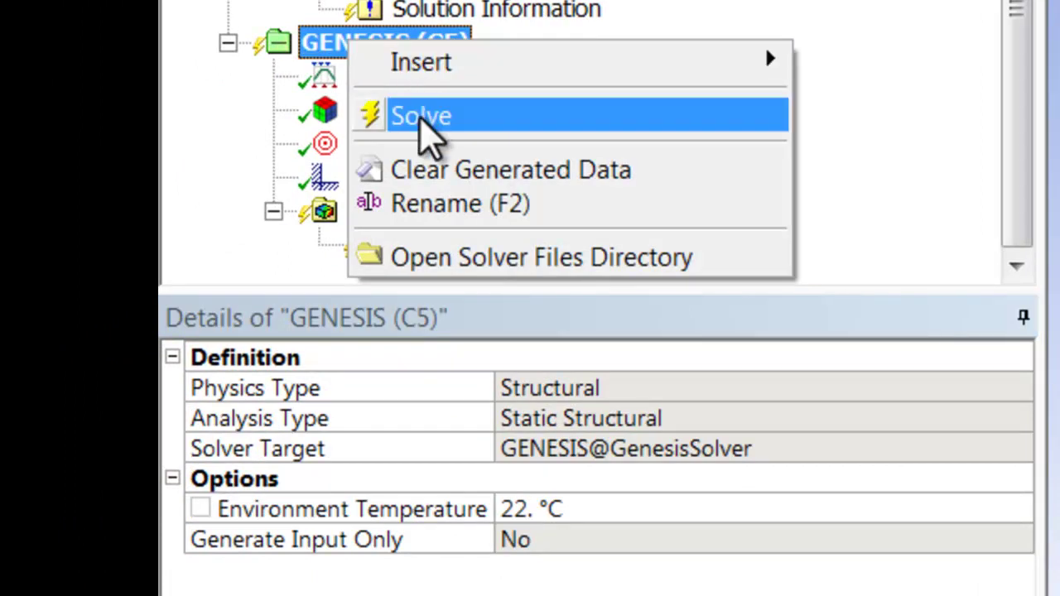
click(421, 117)
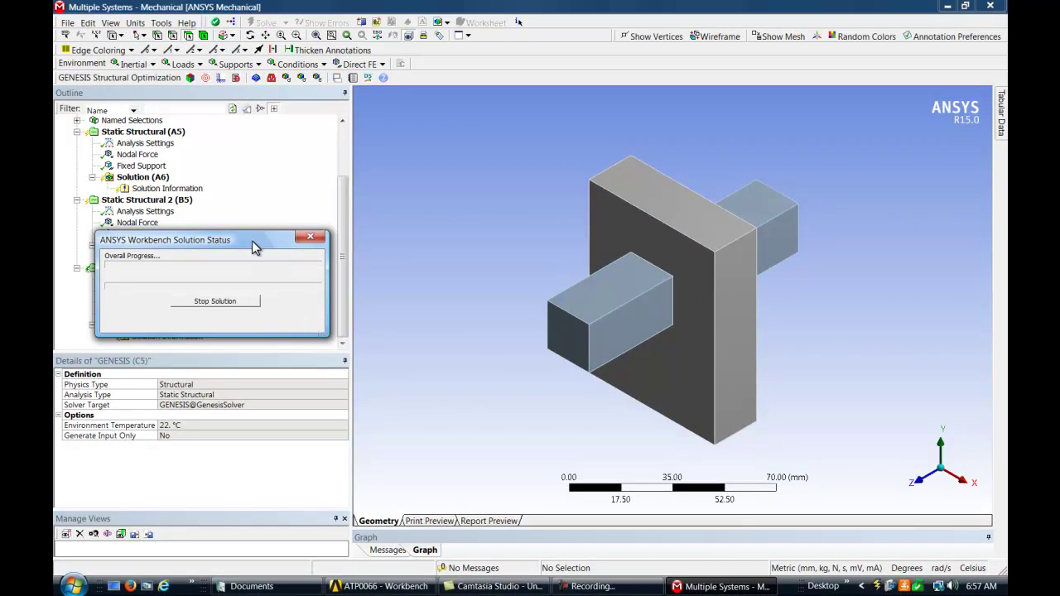
drag(253, 245, 251, 385)
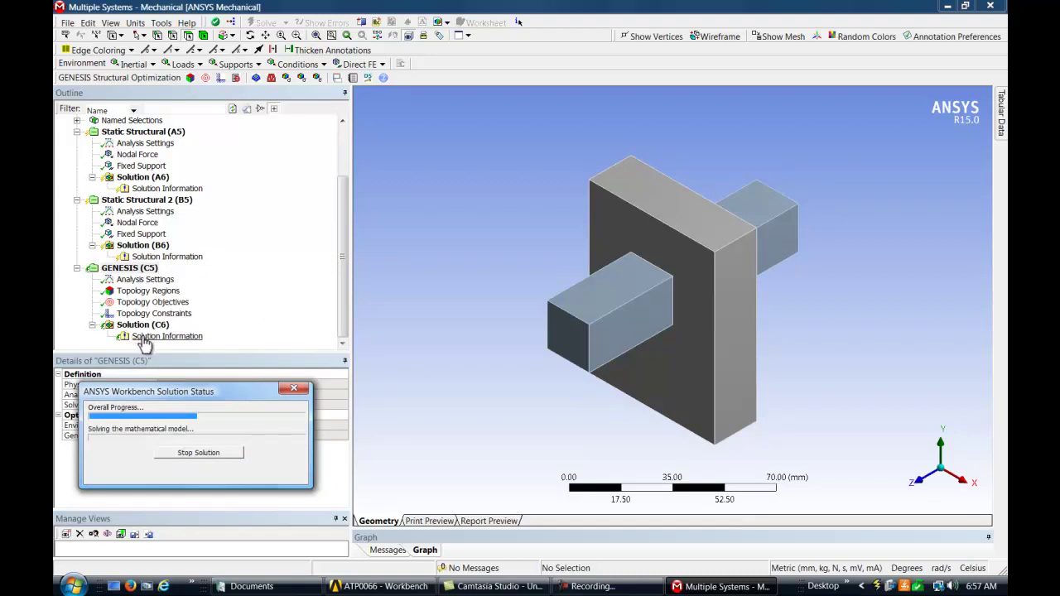
- Scroll the Solution Information output to the converged final design cycle
click(154, 338)
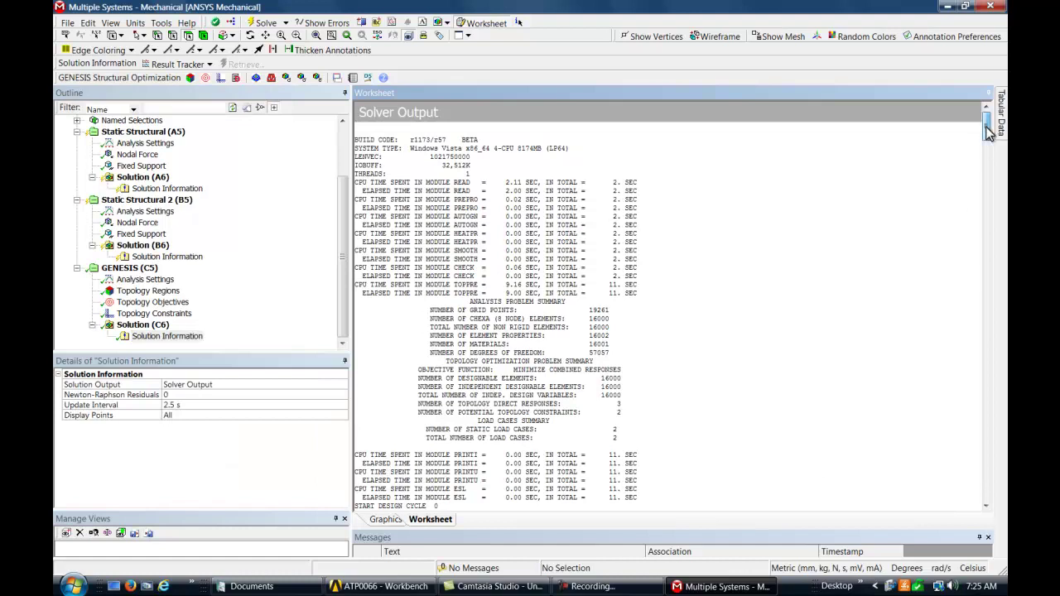
click(983, 231)
drag(982, 231, 984, 501)
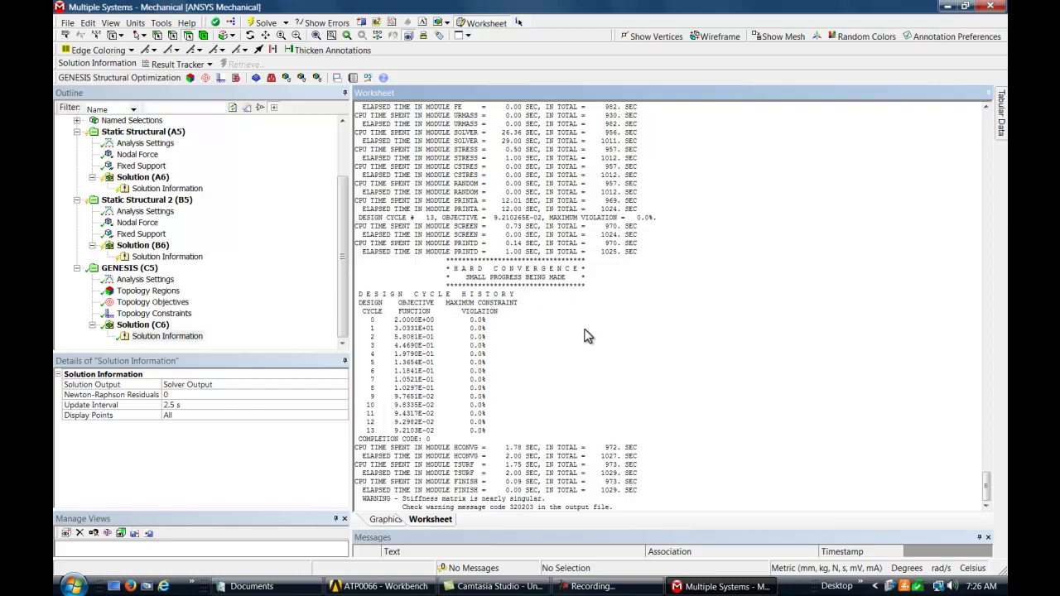
- Add Topology Density Plot and Isosurface to Solution (C6) and Evaluate All Results
click(387, 521)
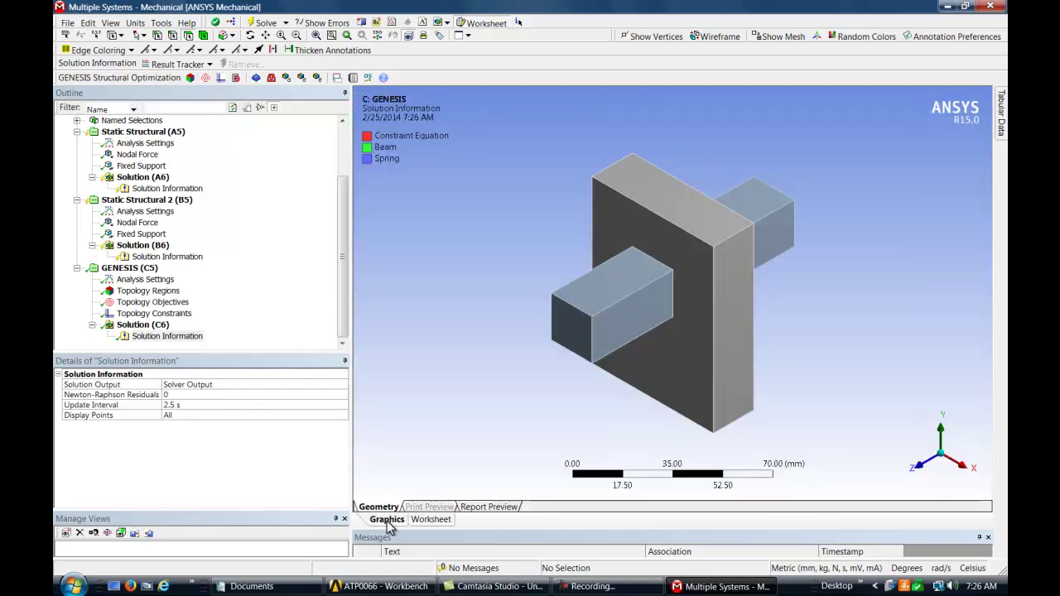
click(345, 305)
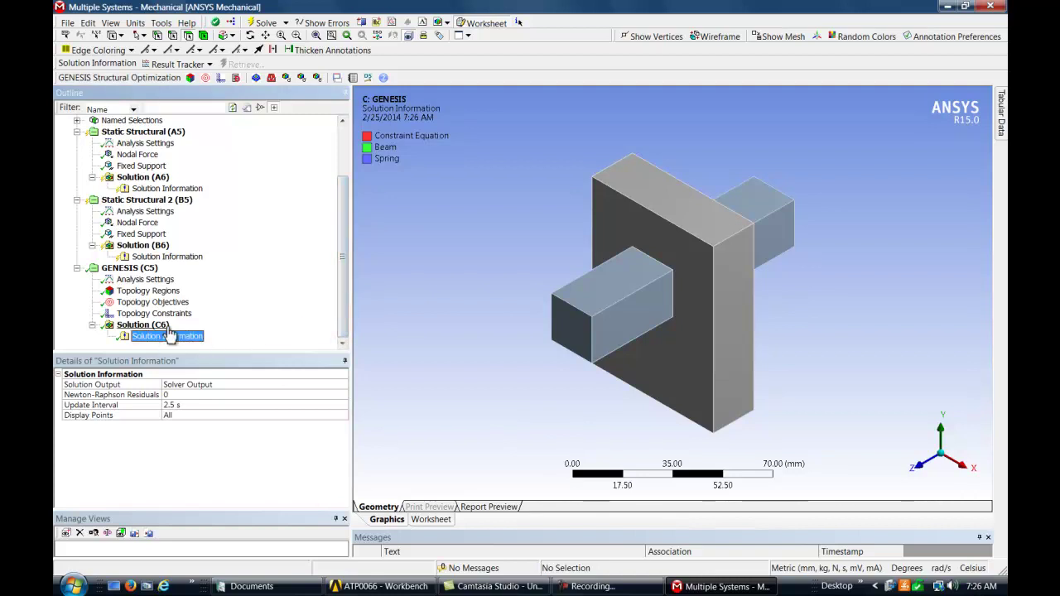
click(255, 78)
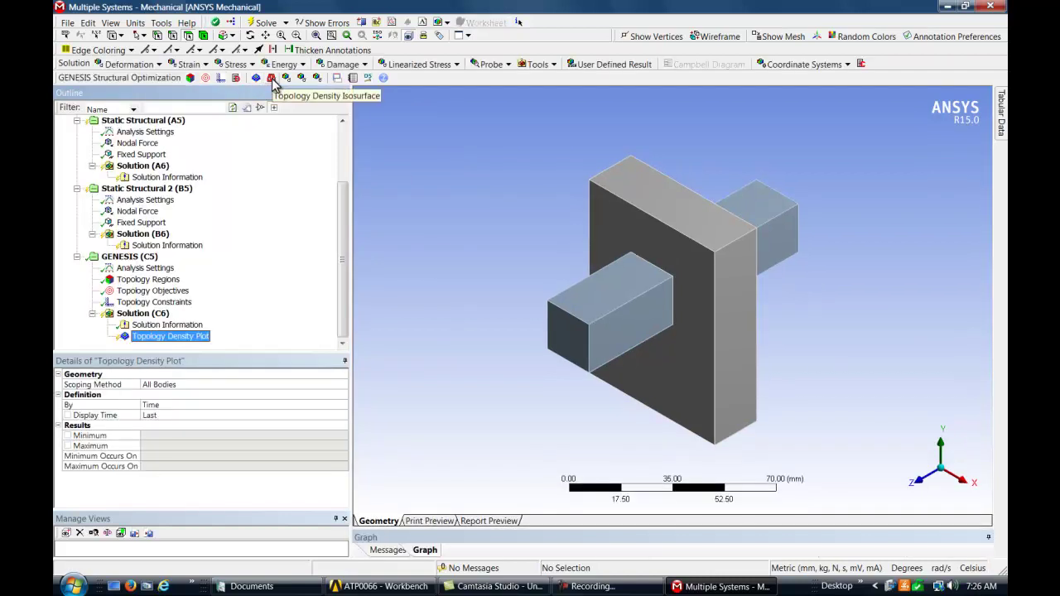
click(271, 79)
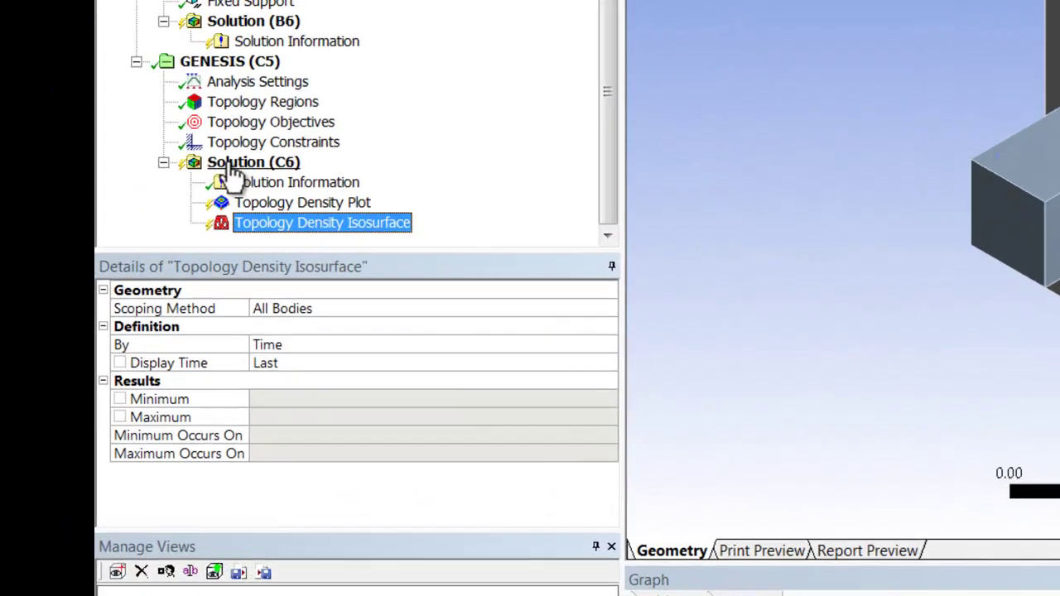
right_click(128, 300)
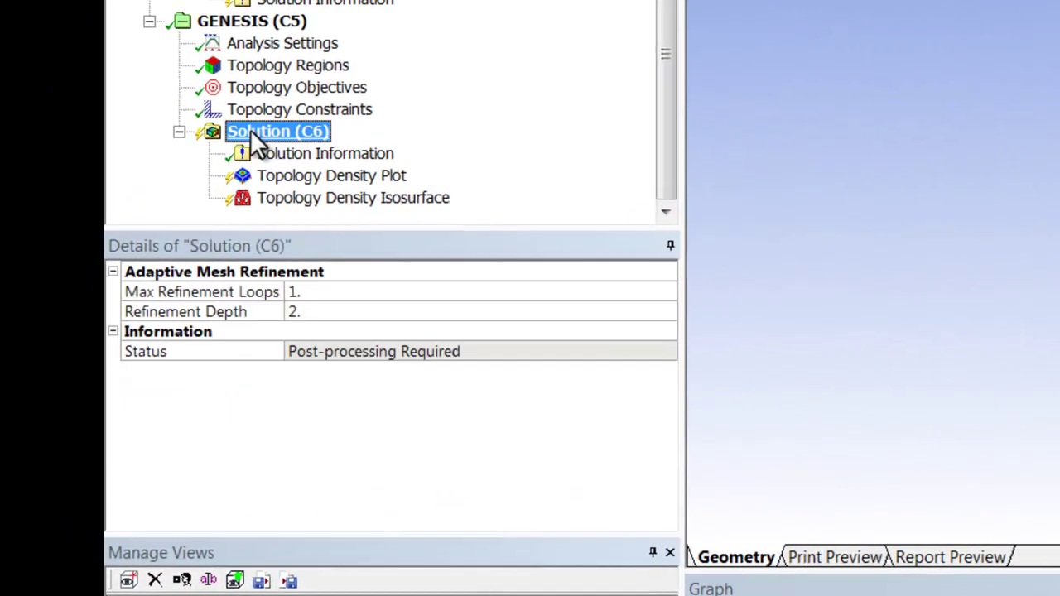
click(306, 179)
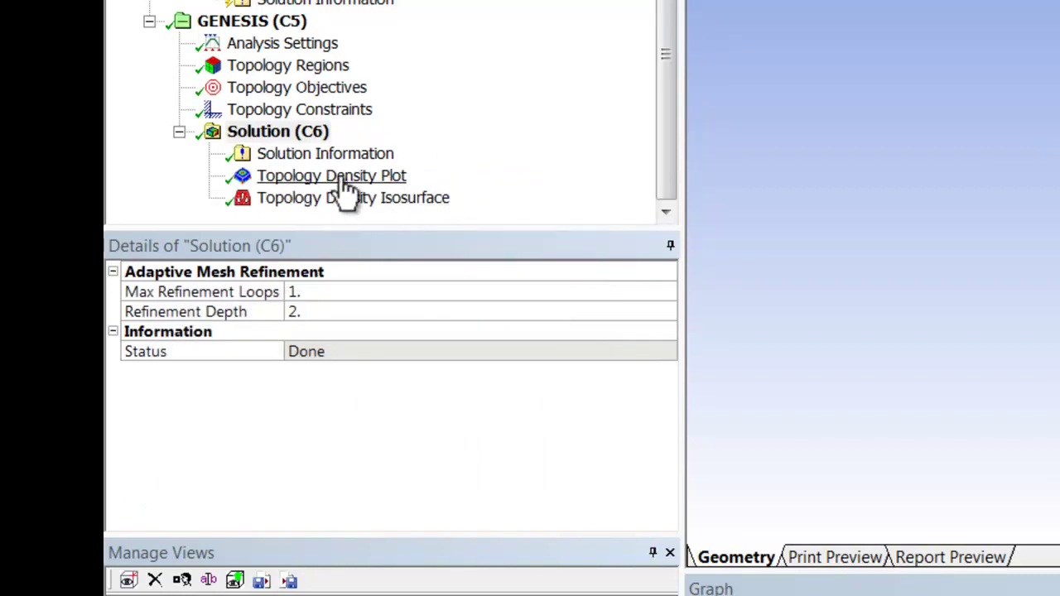
- Show the Topology Density Plot with element edges, then select Topology Density Isosurface
click(345, 191)
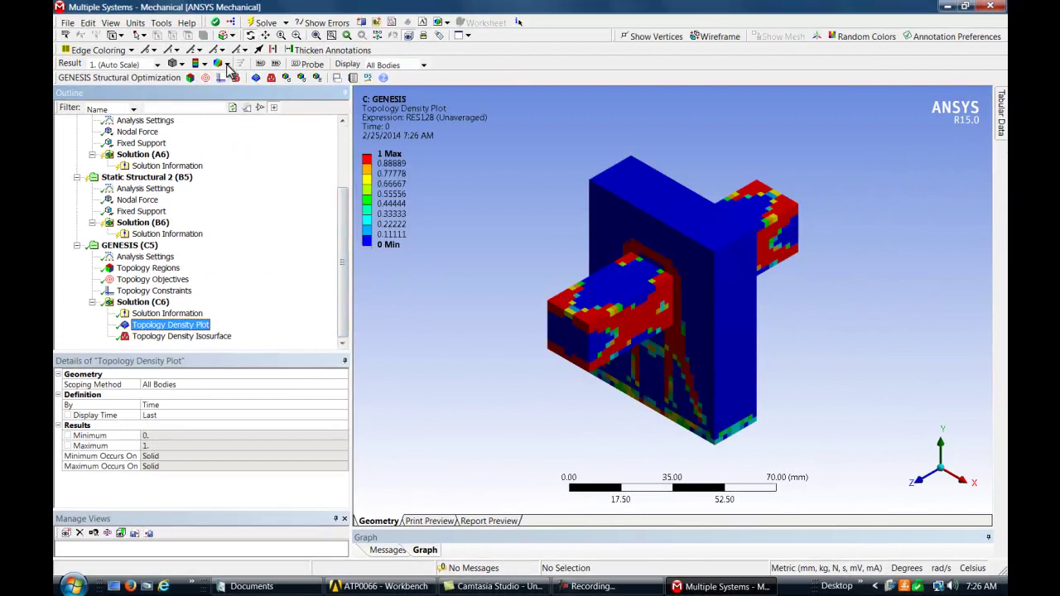
click(227, 65)
click(248, 114)
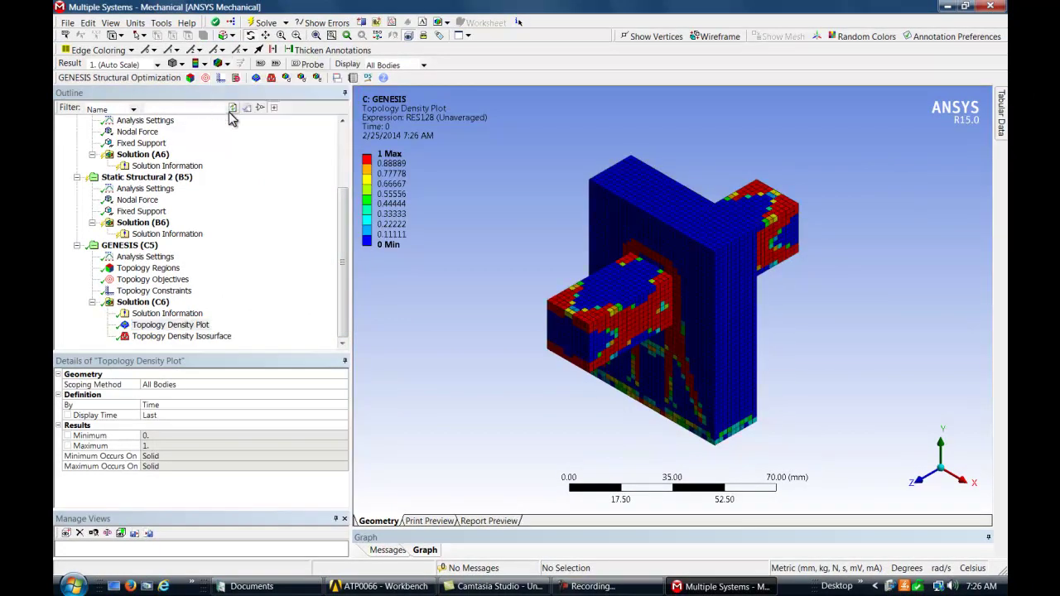
mouse_move(540, 261)
mouse_down()
mouse_move(542, 227)
mouse_move(489, 241)
mouse_move(485, 253)
mouse_move(414, 254)
mouse_move(540, 245)
mouse_up()
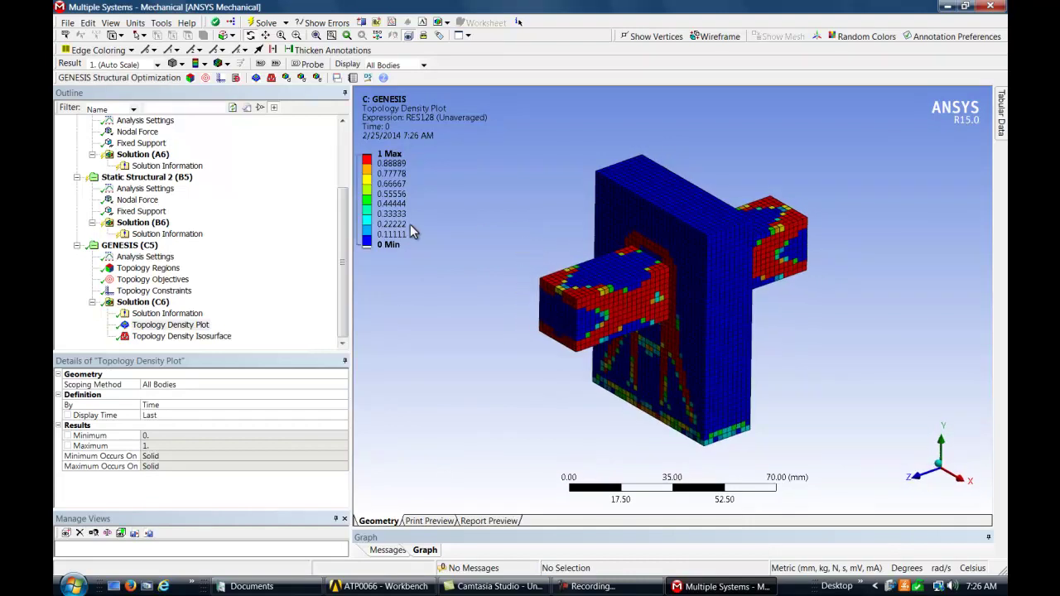
click(166, 336)
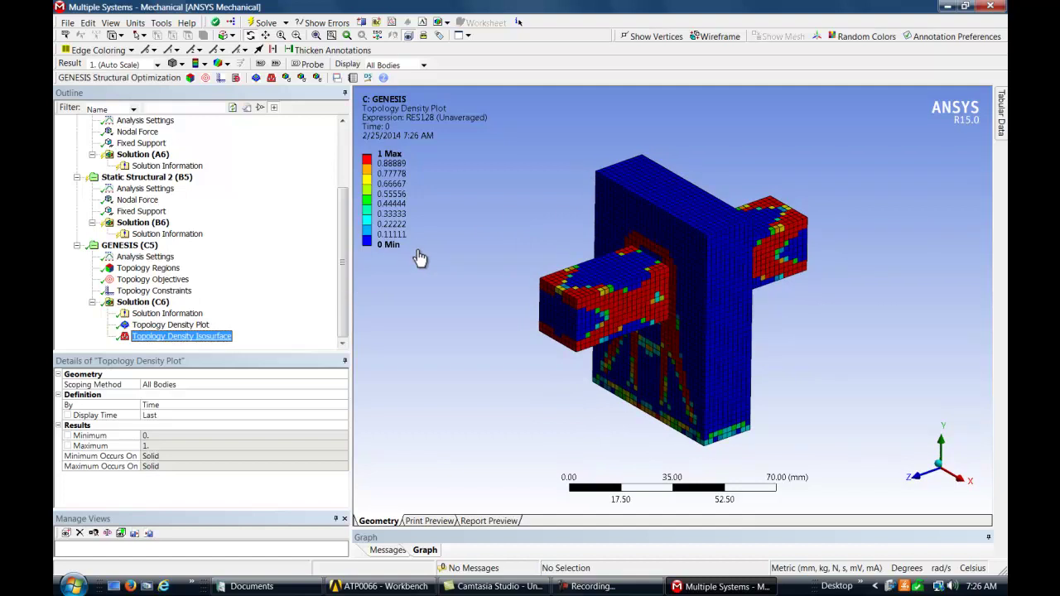
- Display the isosurface result as Capped IsoSurfaces at density 0.2
click(202, 66)
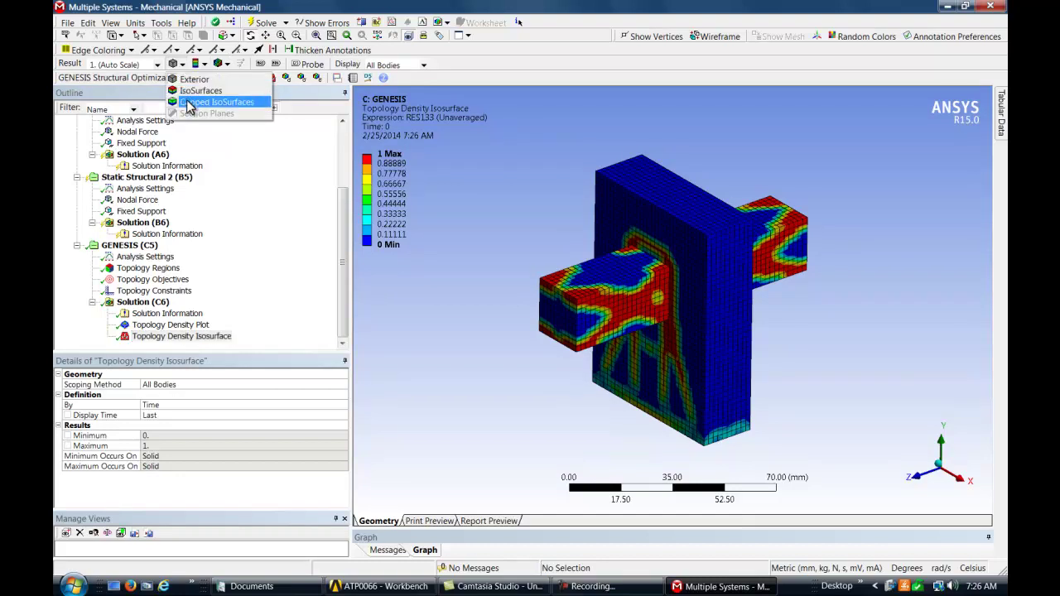
click(188, 103)
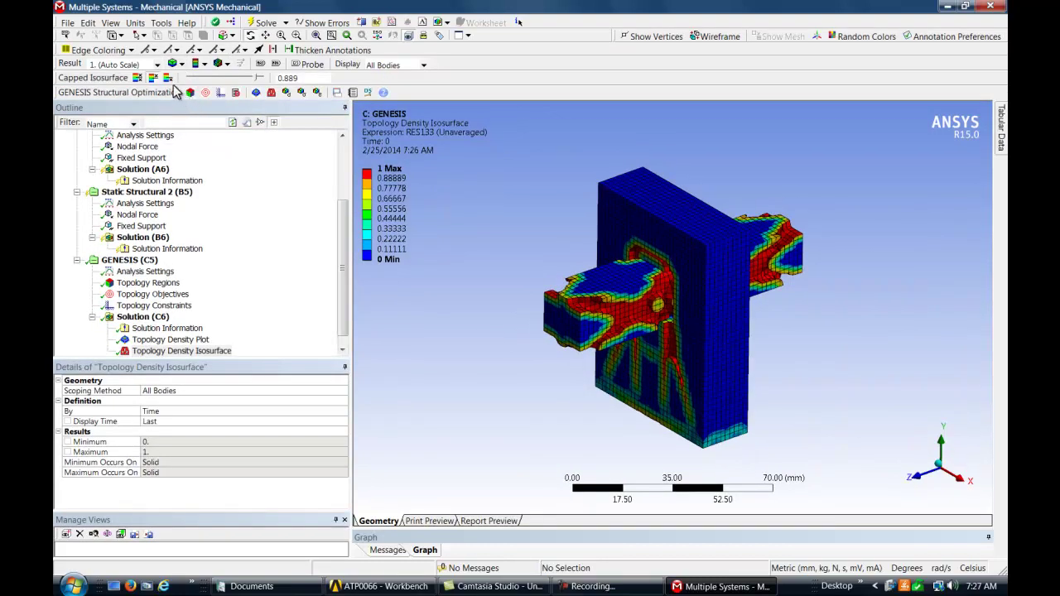
click(168, 78)
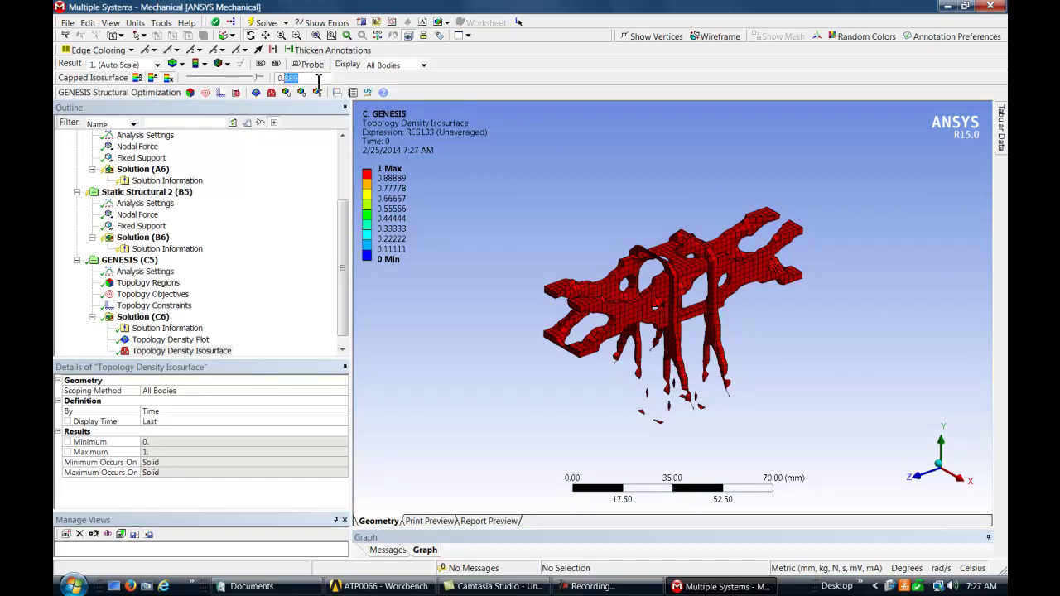
key(Return)
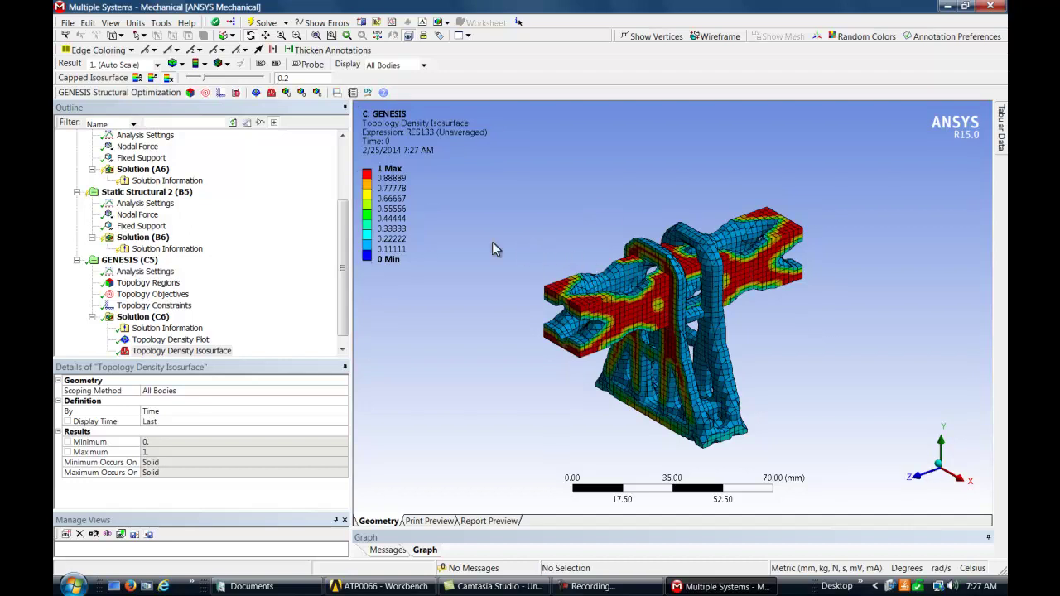
- From the isometric view, orbit and zoom around the bracket isosurface, then reselect the Topology Density Isosurface result
click(329, 37)
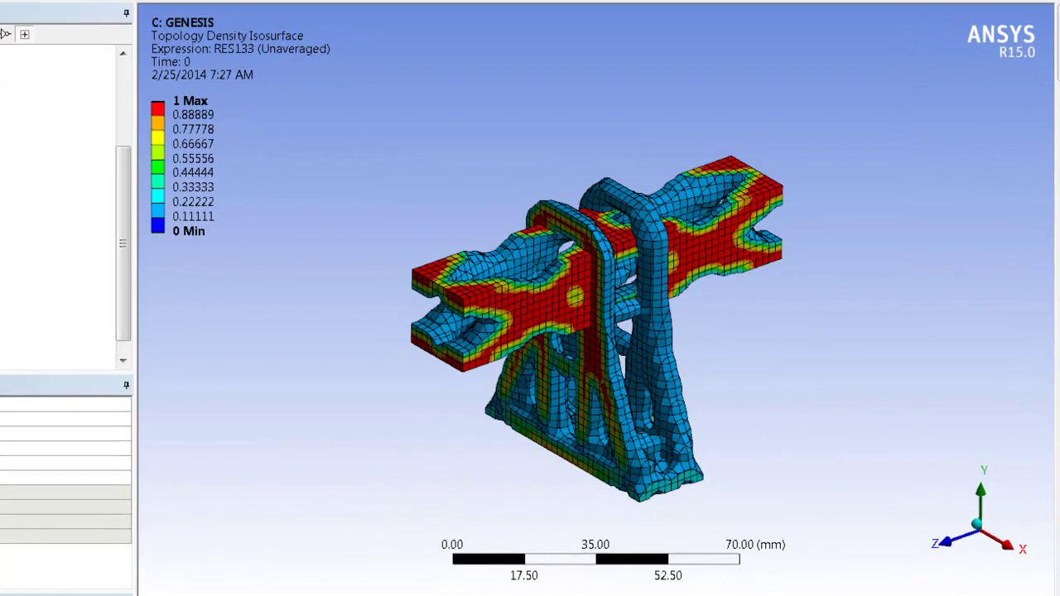
drag(398, 190, 239, 149)
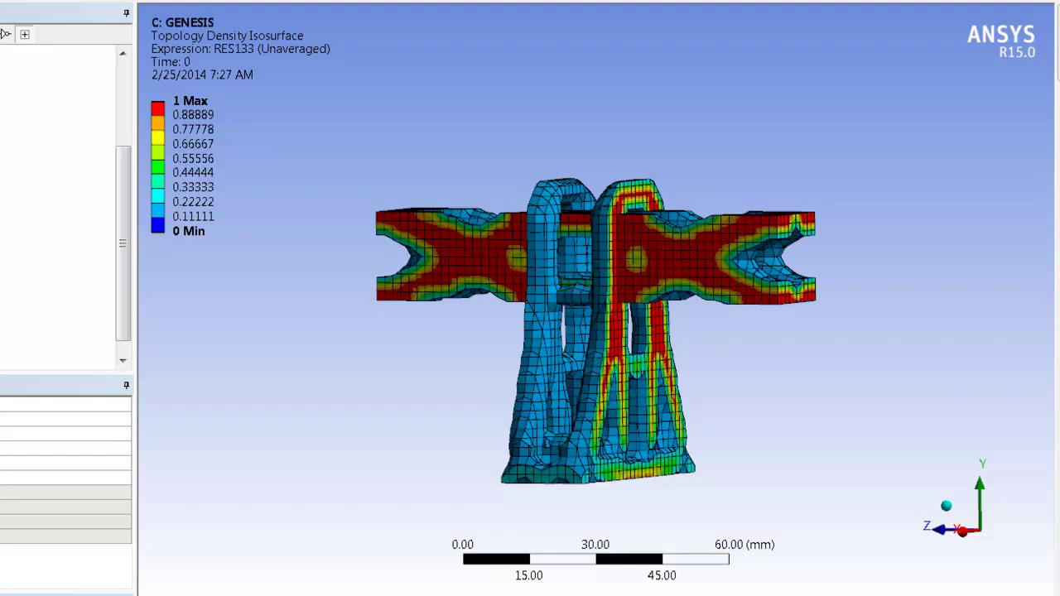
shift+middle_drag(371, 160, 315, 45)
drag(412, 347, 0, 313)
drag(795, 338, 542, 353)
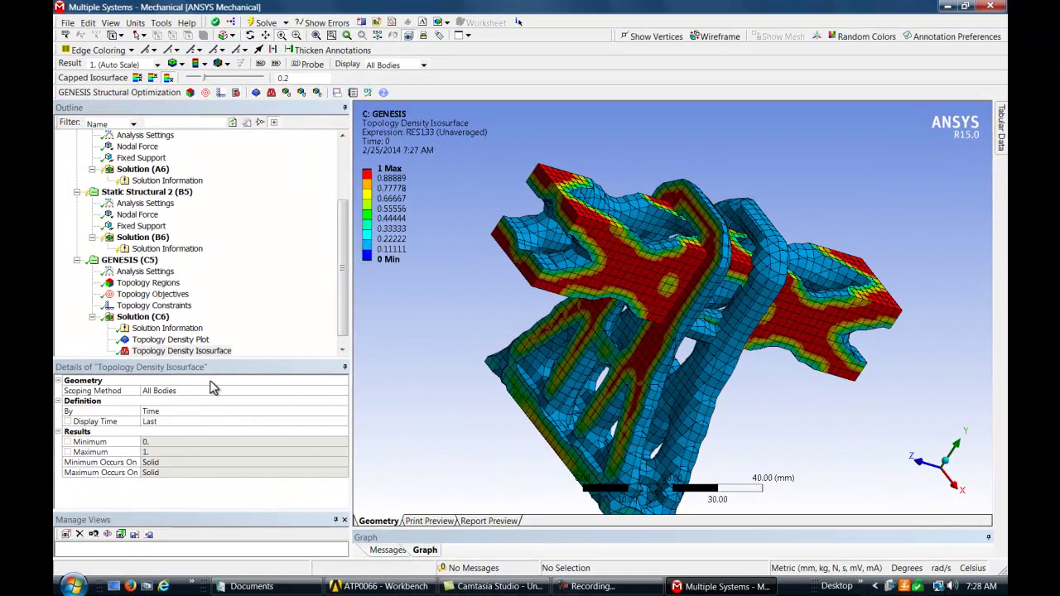
click(345, 325)
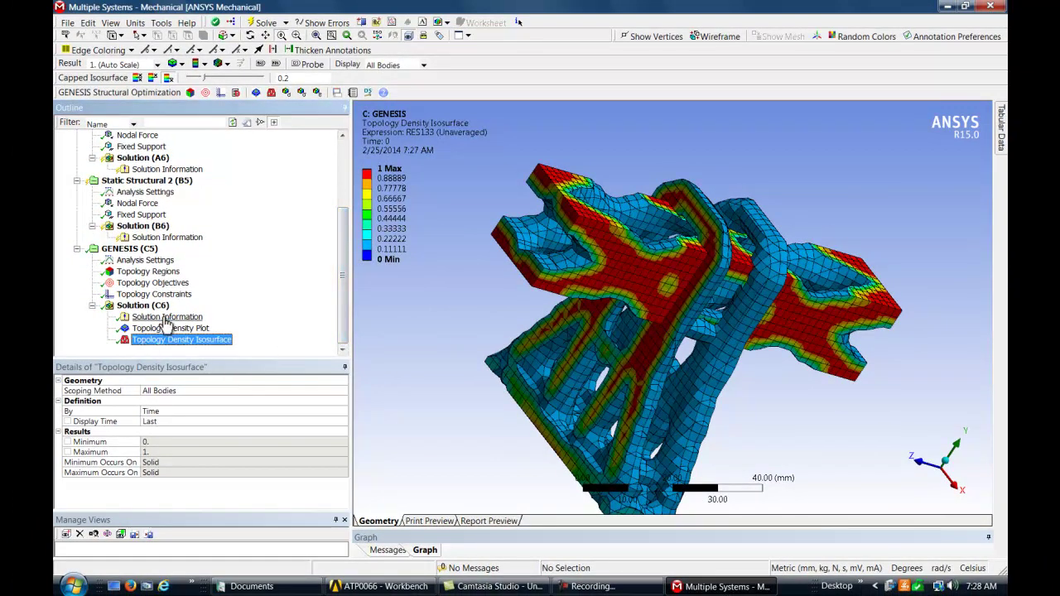
- In GENESIS Analysis Settings, give Coarsened Surface a Cut Off Value of 0.2, Level of Details 10, and STL file type
click(149, 261)
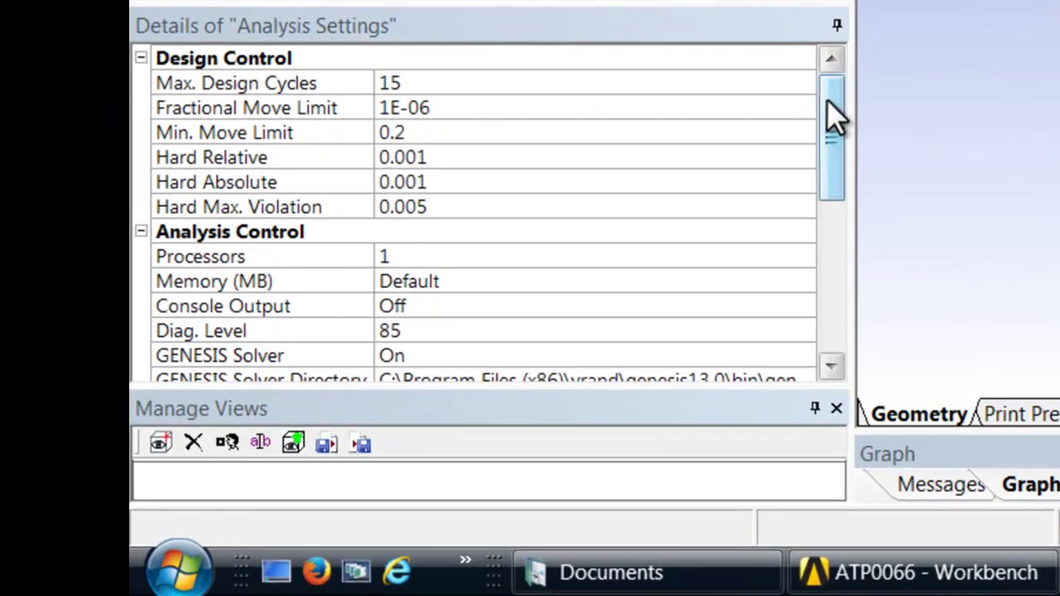
drag(832, 113, 825, 312)
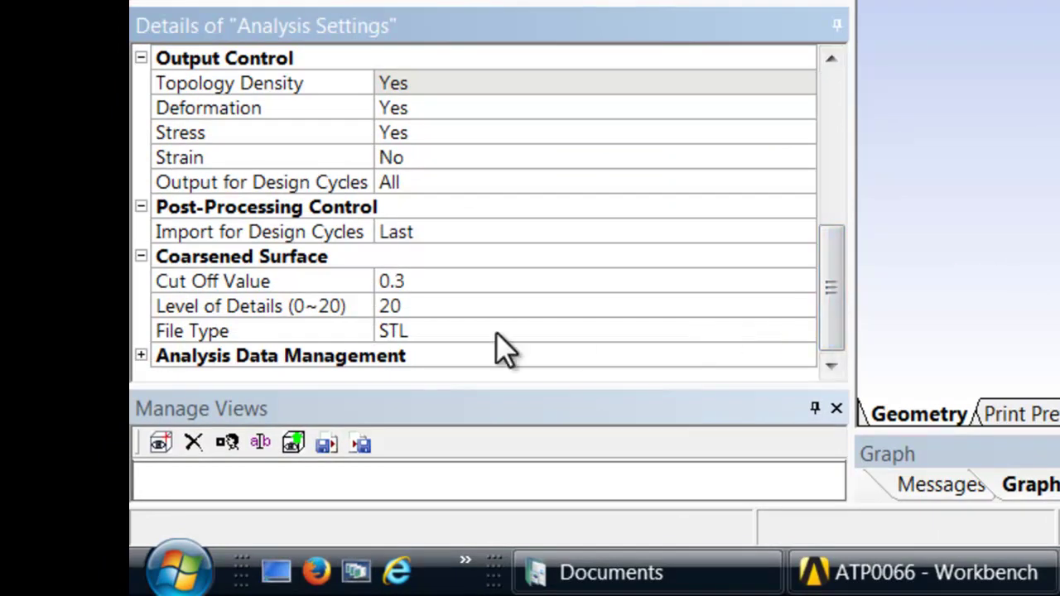
click(422, 283)
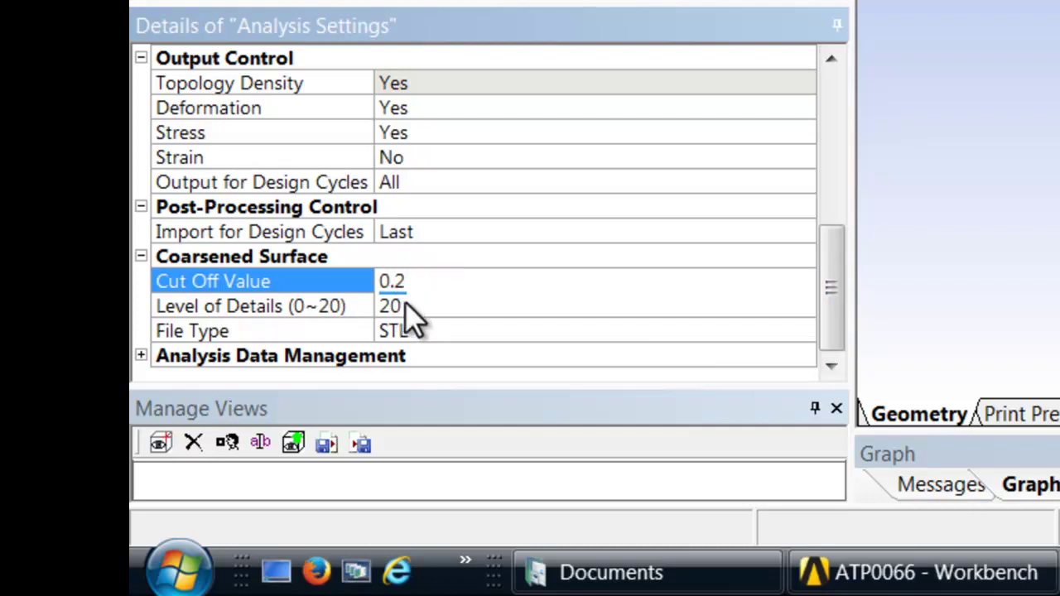
click(409, 306)
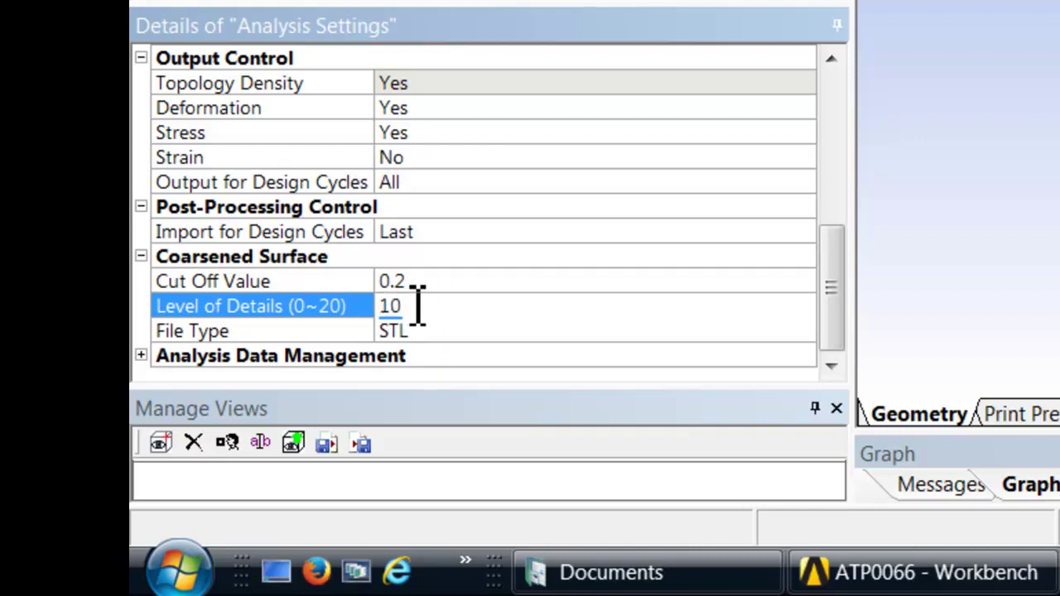
click(679, 332)
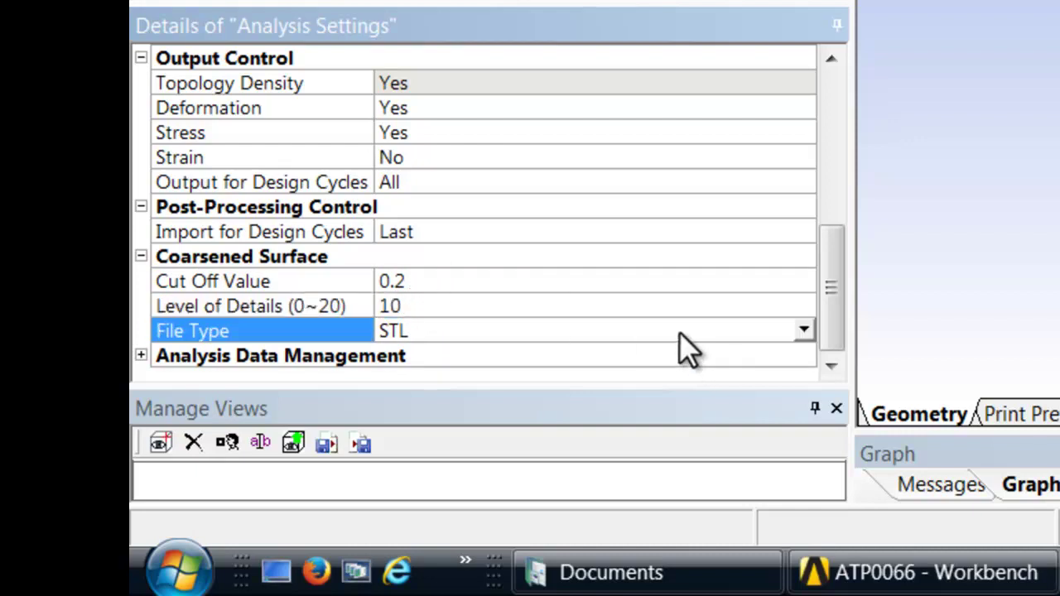
click(803, 331)
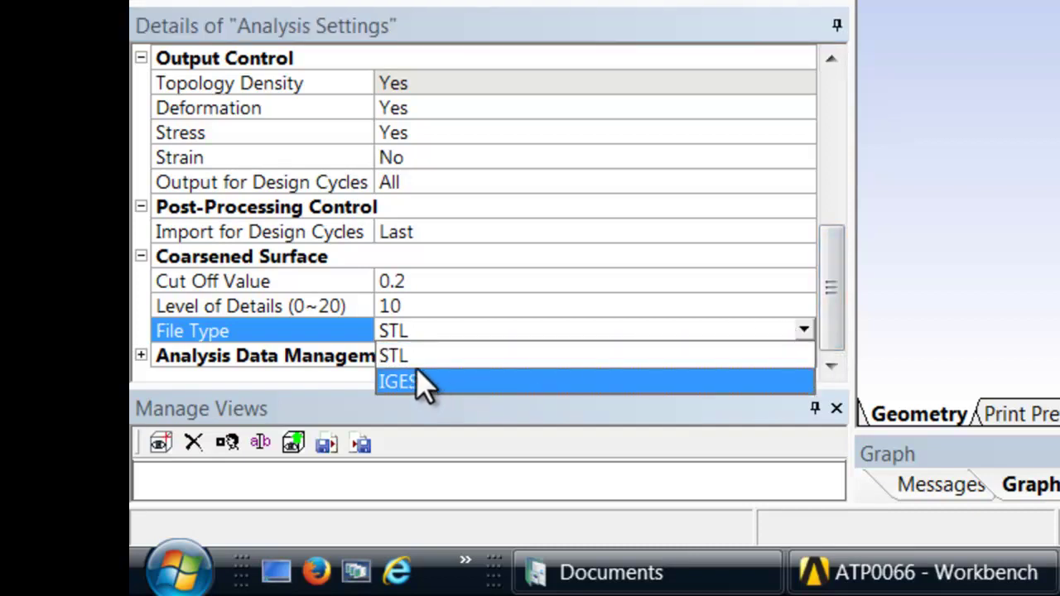
click(400, 331)
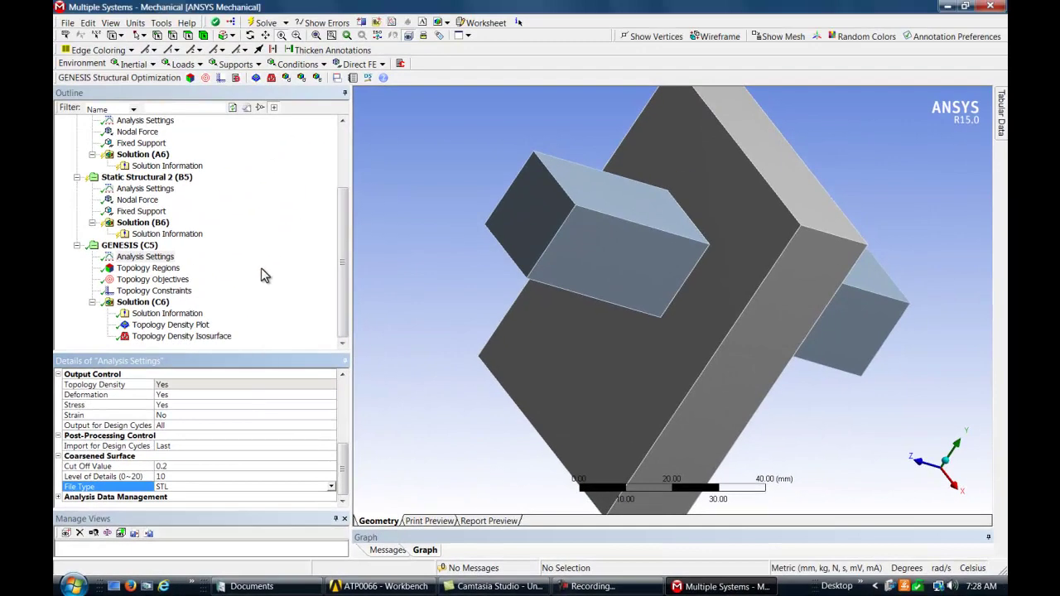
- Export the coarsened density surface from the GENESIS toolbar
click(337, 80)
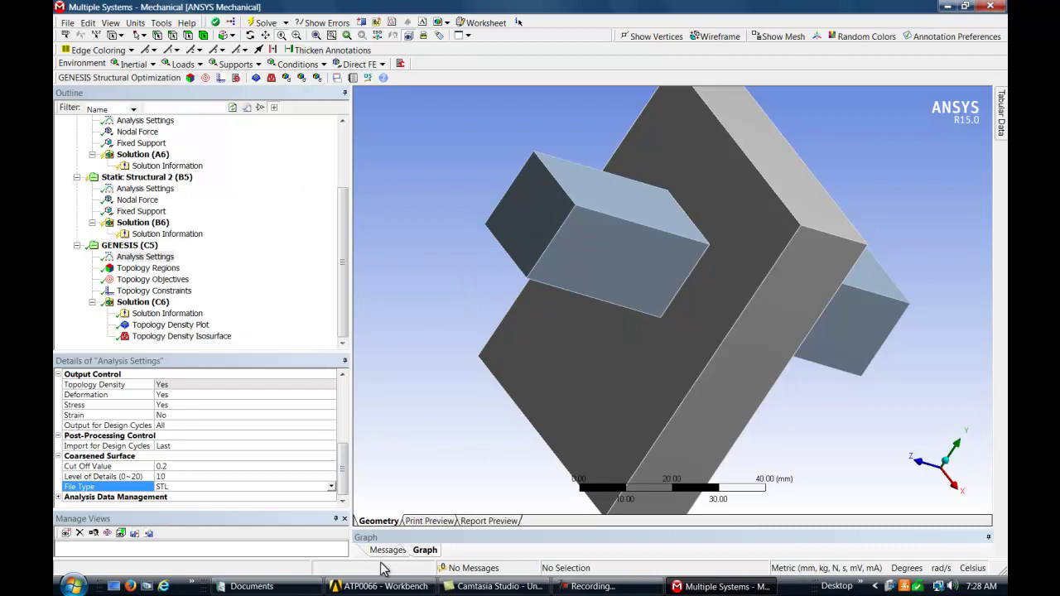
- Back in Workbench, add a Geometry system D and choose Import Geometry > Browse on its Geometry cell
click(386, 587)
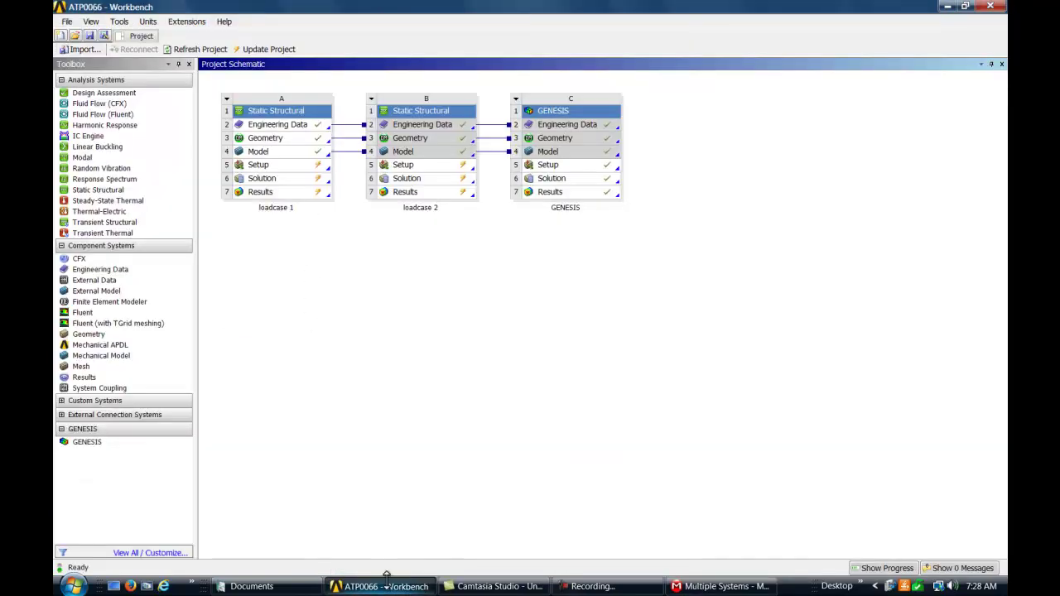
double_click(89, 334)
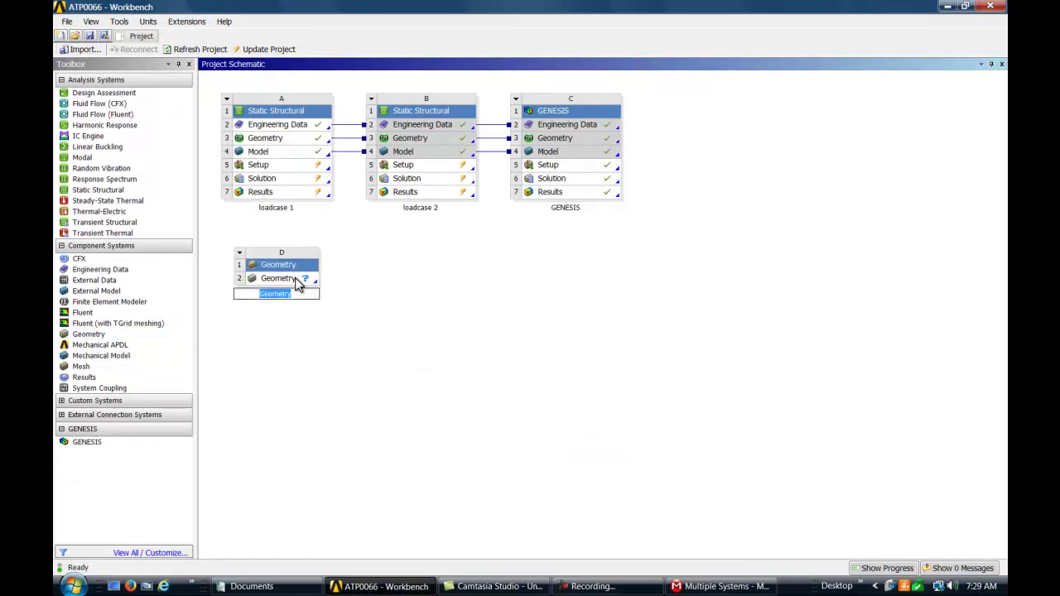
click(299, 282)
right_click(300, 283)
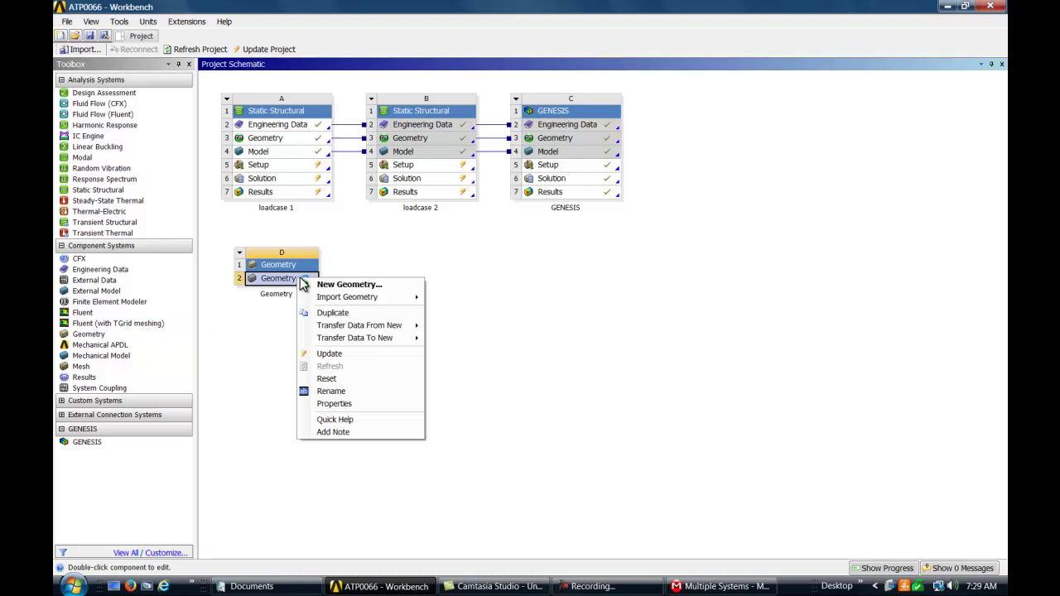
mouse_move(371, 302)
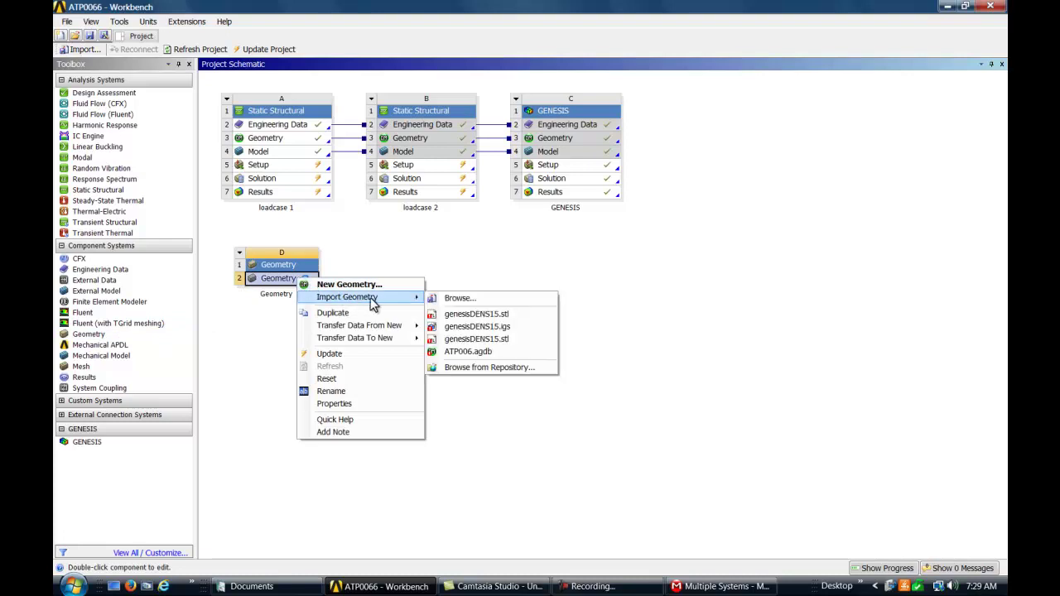
click(460, 299)
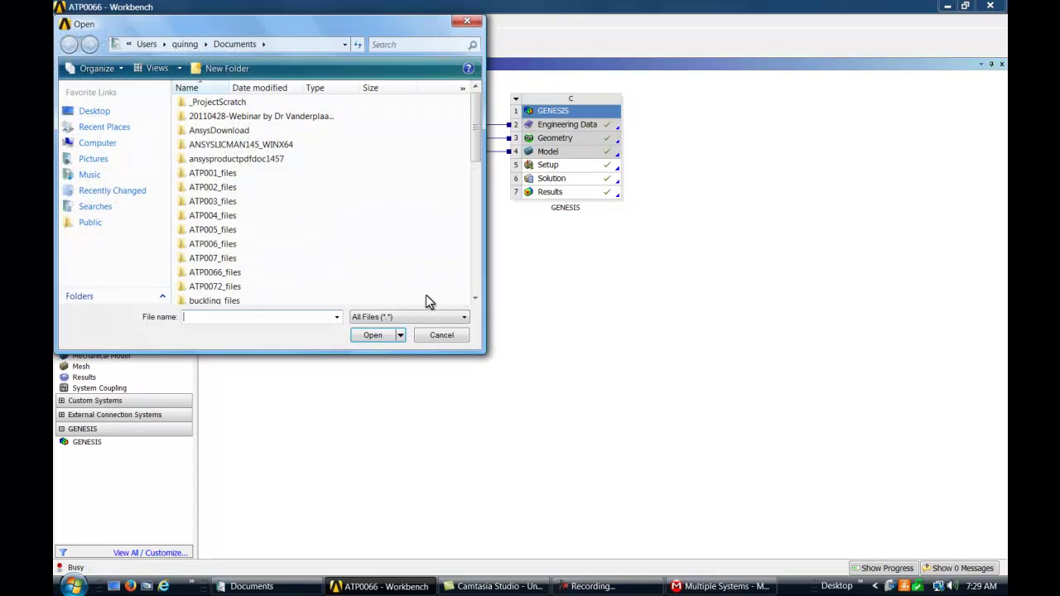
- Navigate to ATP0066_files > dp0 > SYS-2 > MECH and open genesisDENS13.stl as system D's geometry
drag(477, 151, 480, 163)
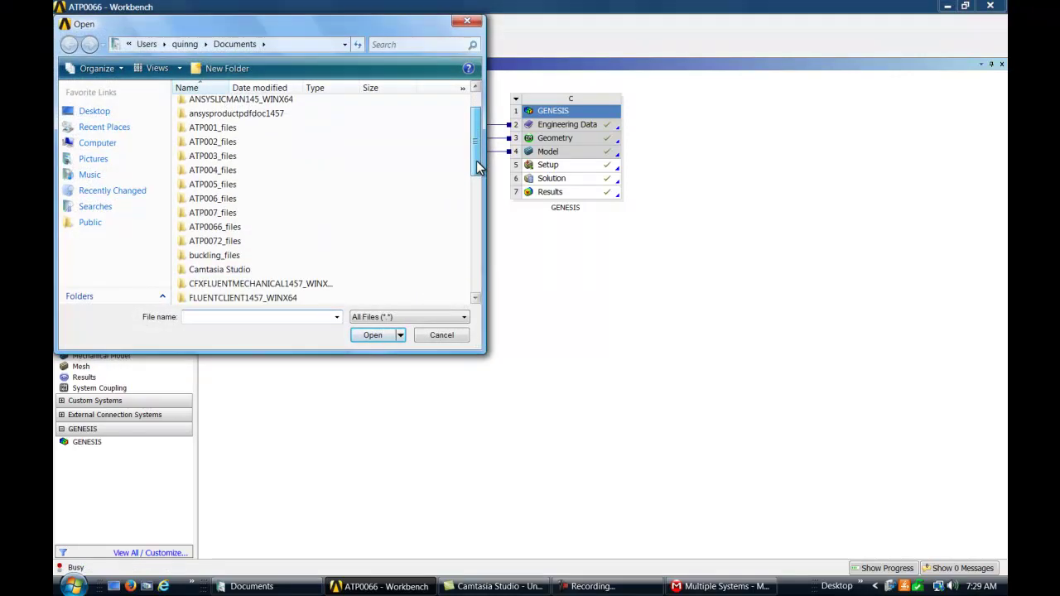
double_click(196, 227)
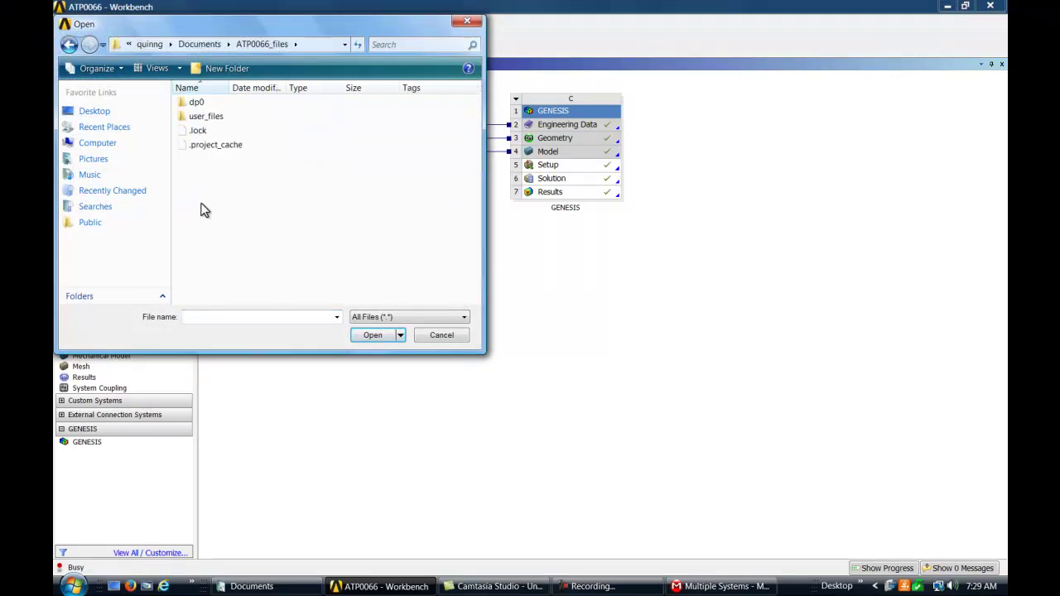
double_click(192, 104)
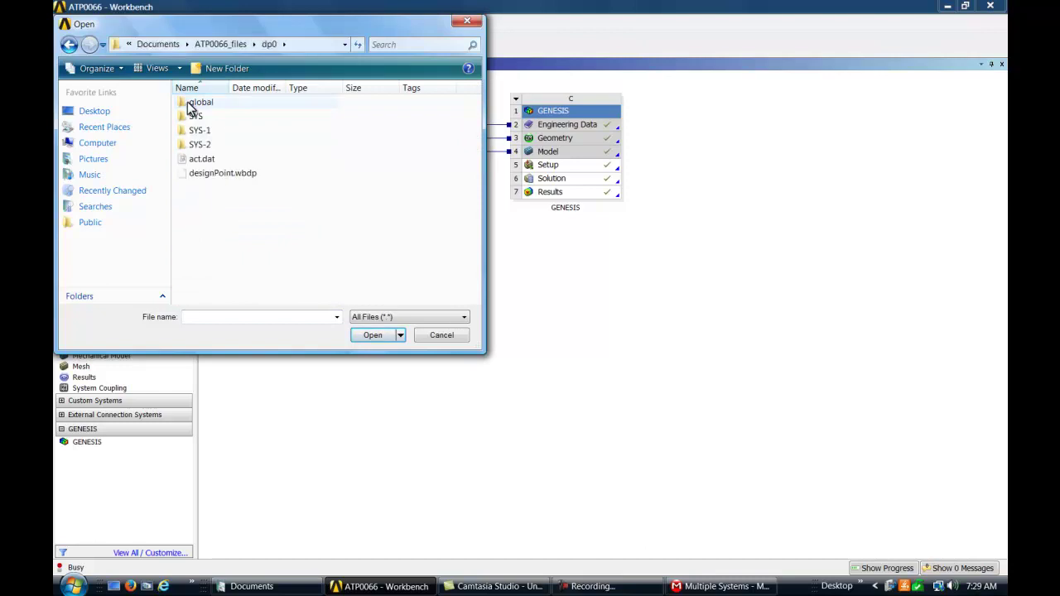
double_click(194, 144)
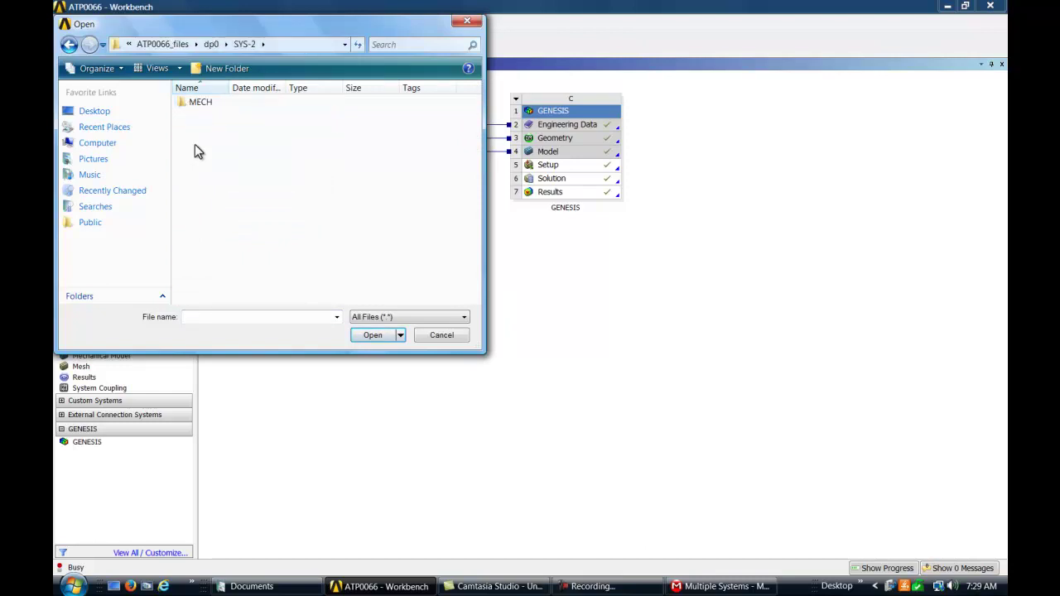
double_click(199, 103)
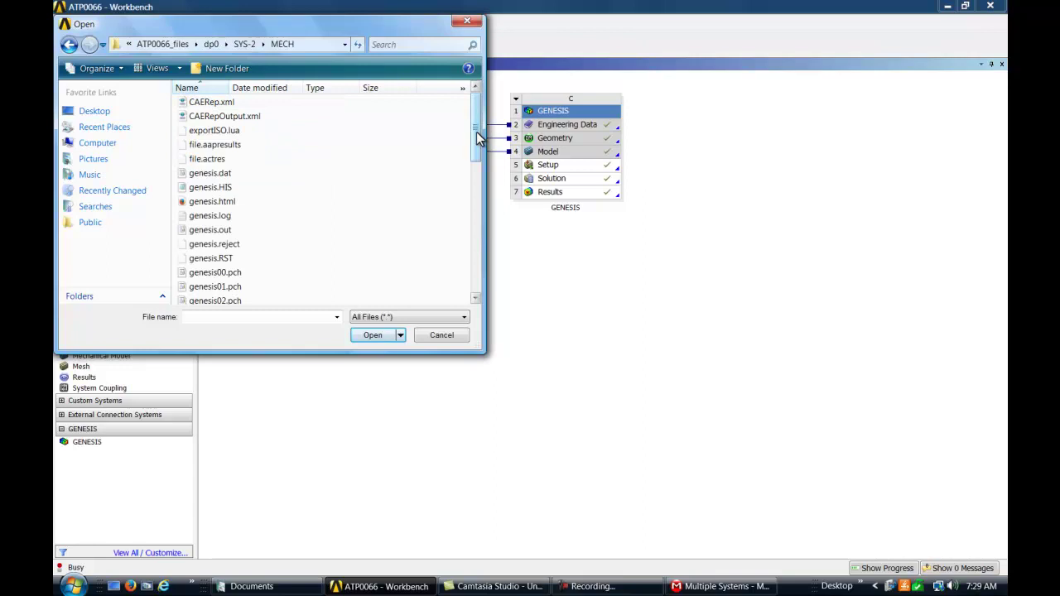
drag(476, 136, 468, 222)
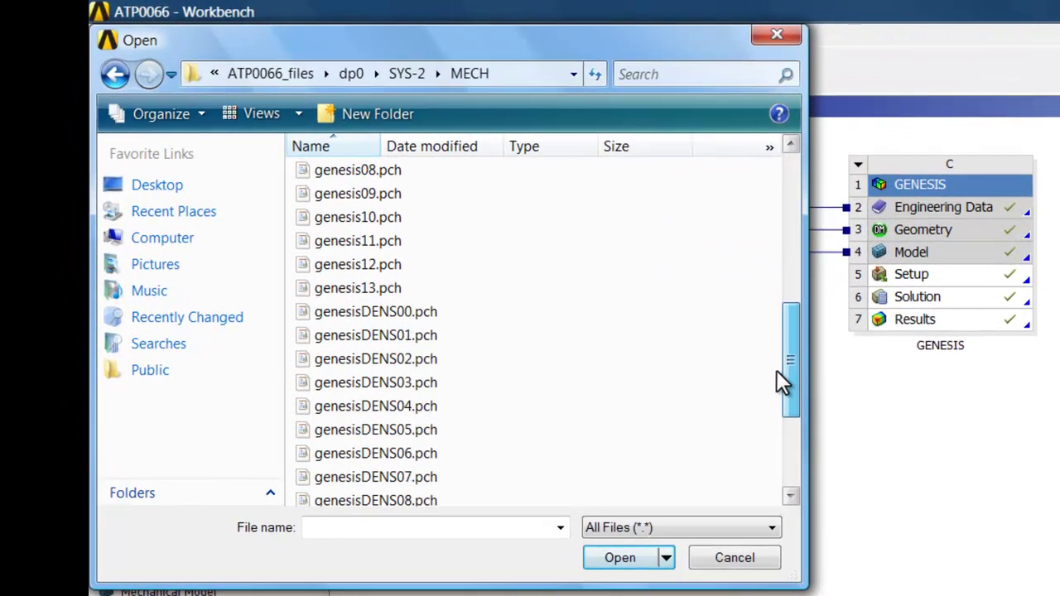
drag(776, 372, 767, 440)
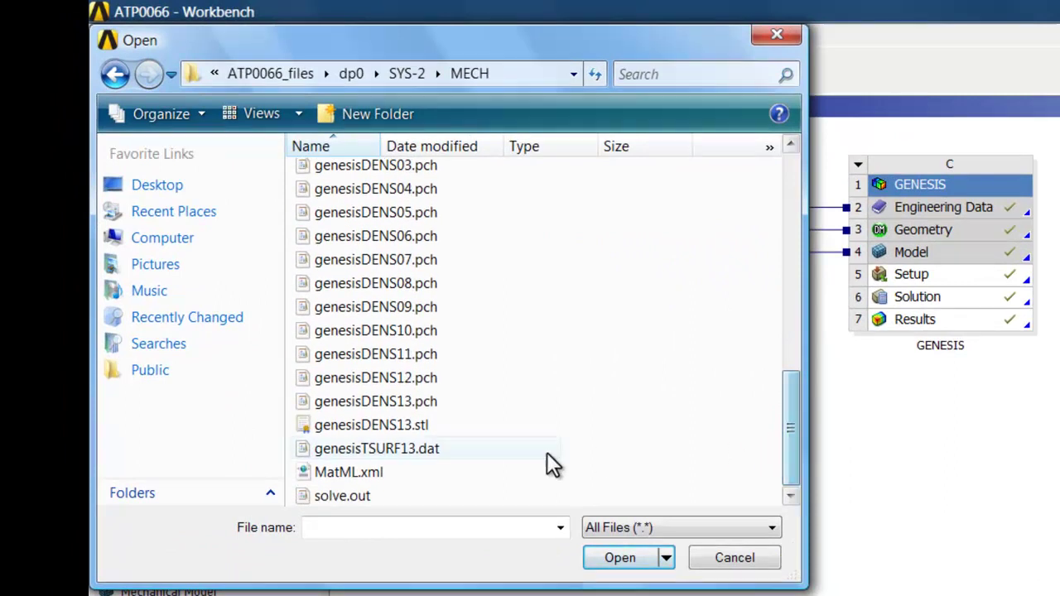
click(375, 428)
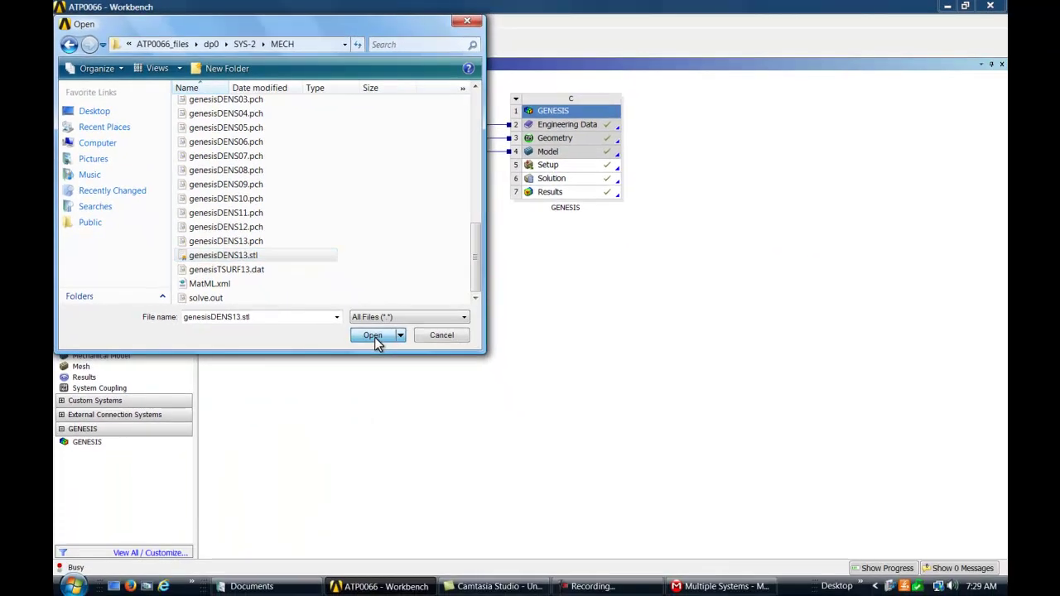
click(617, 554)
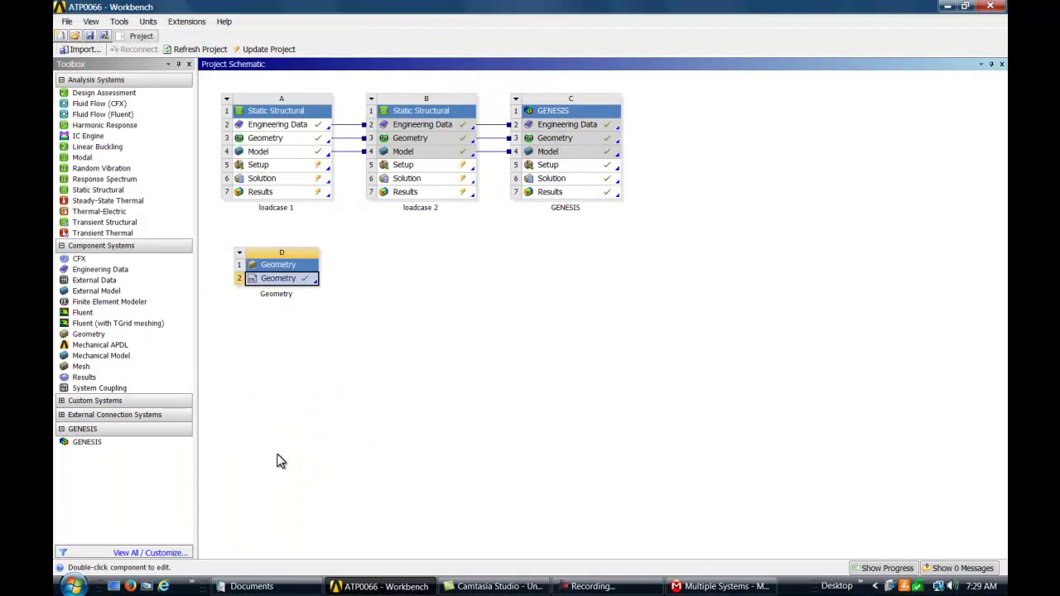
- Edit system D's geometry in DesignModeler and Generate the imported STL into 2 parts, 2 bodies
right_click(295, 281)
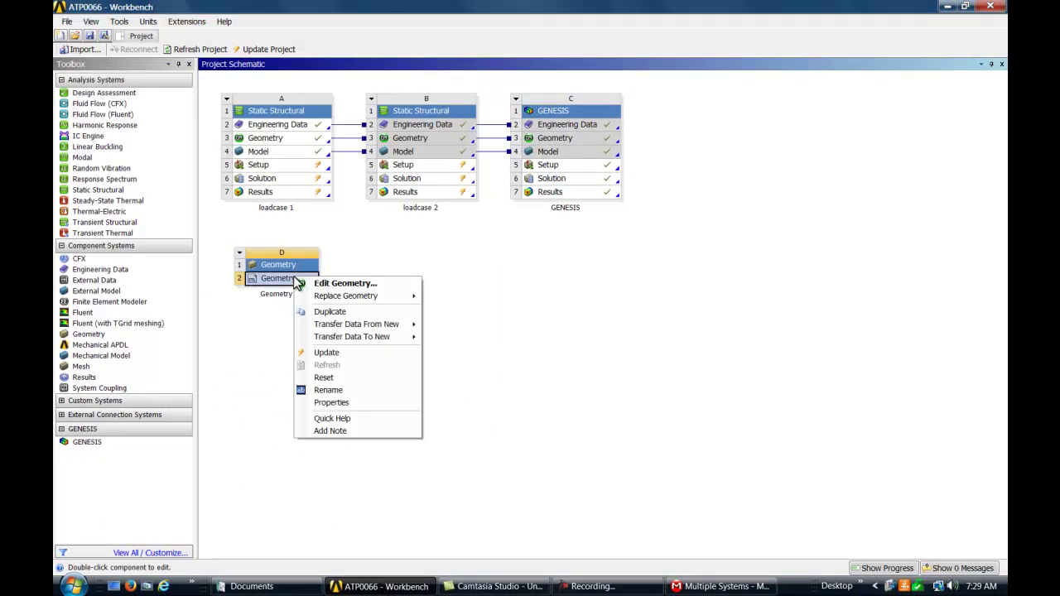
click(348, 285)
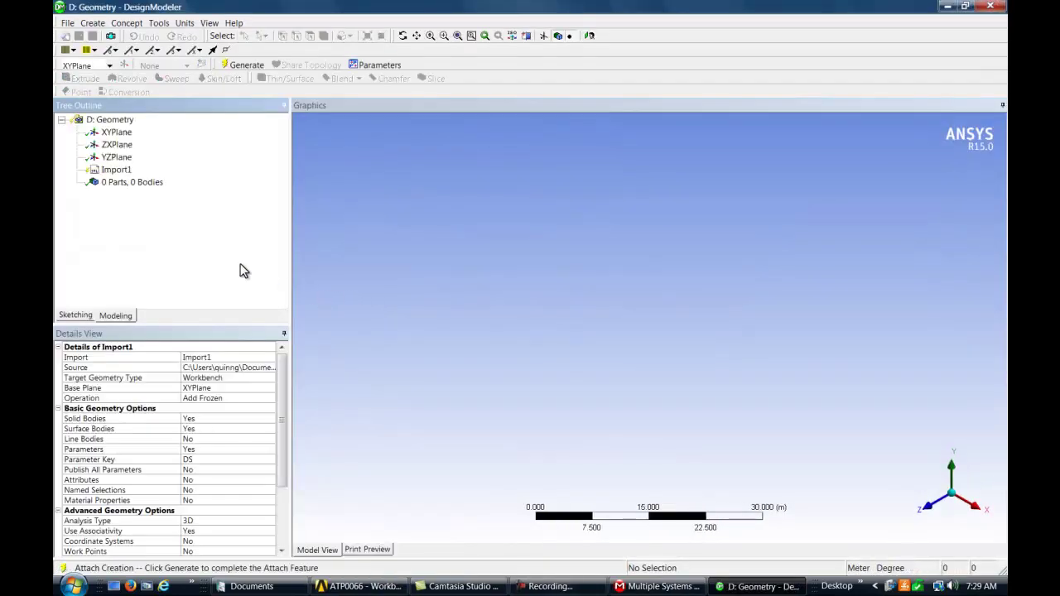
click(235, 66)
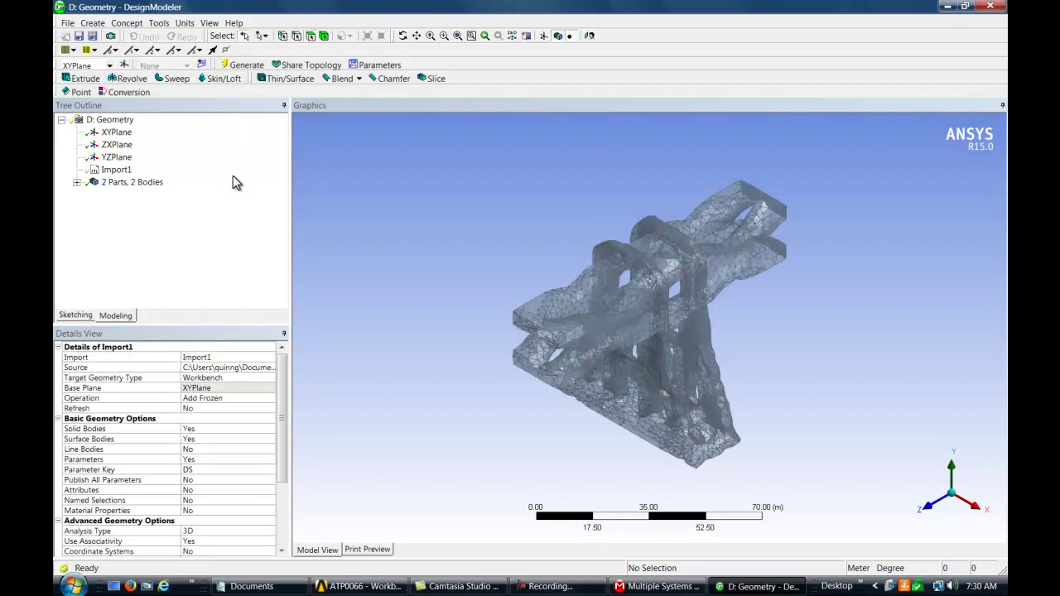
- Turn off Frozen Body Transparency and switch to Shaded Exterior so the bracket appears opaque without mesh edges
click(210, 24)
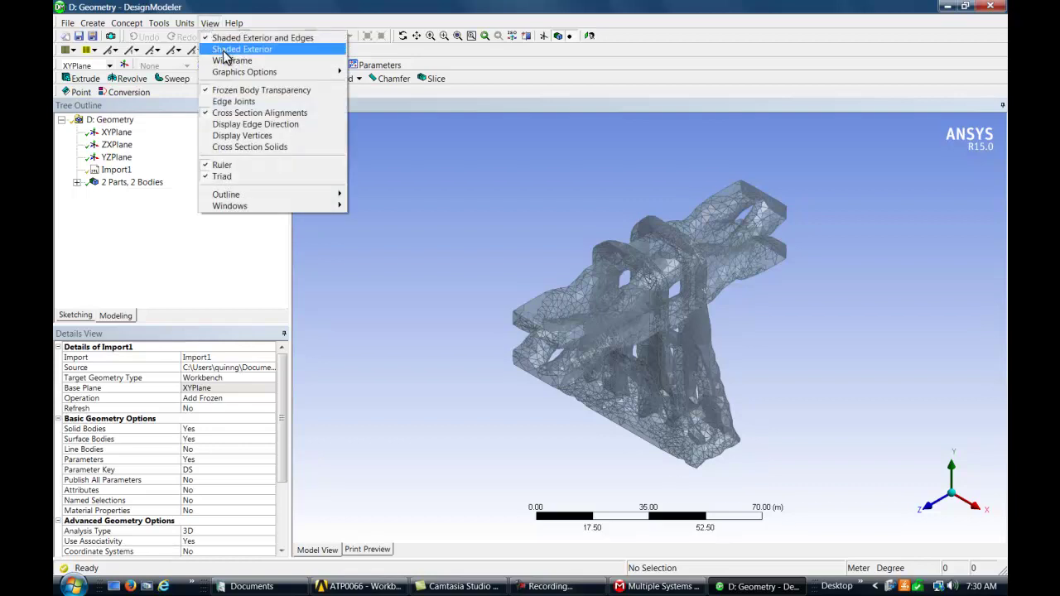
click(224, 90)
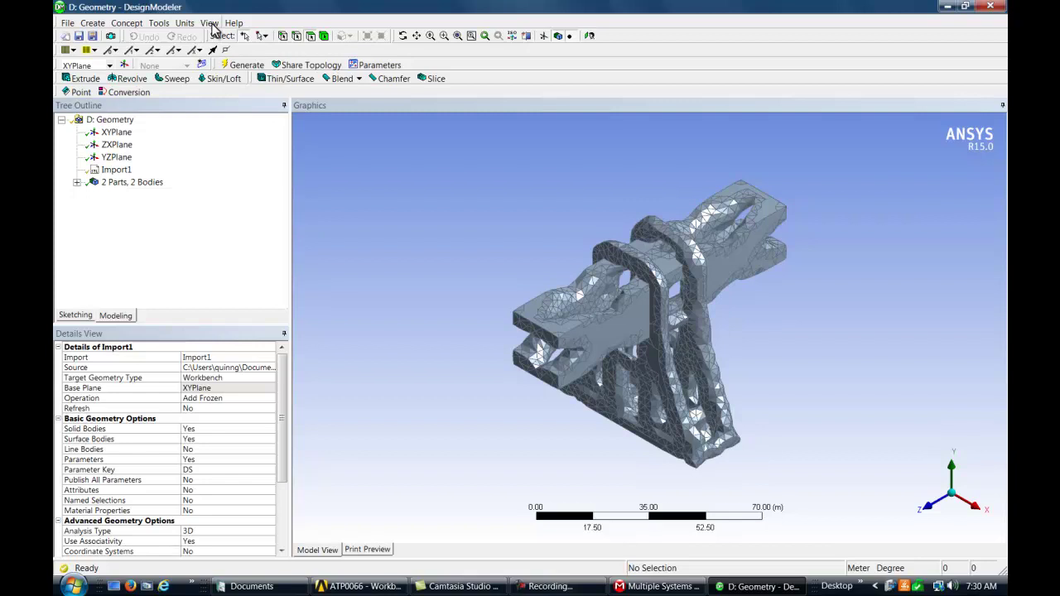
click(210, 24)
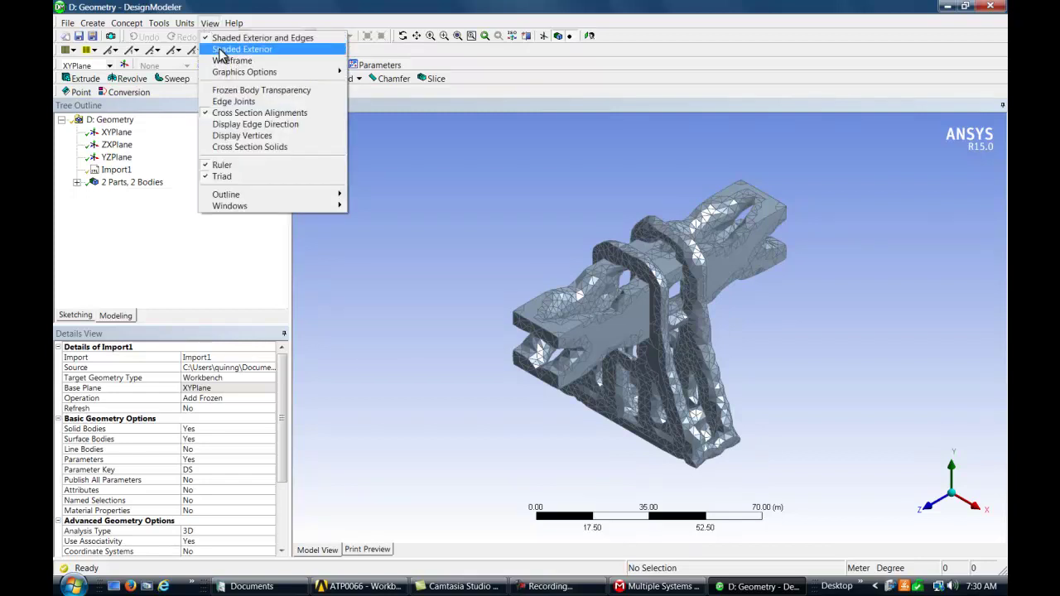
click(221, 50)
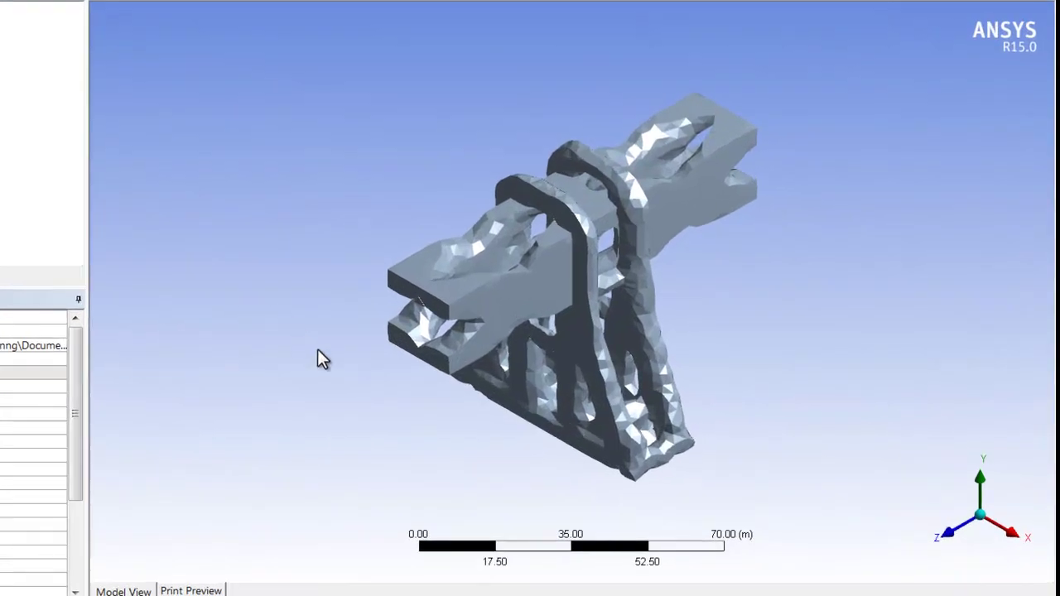
- Orbit the bracket to inspect it from several sides, then minimize DesignModeler
middle_drag(320, 358, 127, 323)
middle_drag(339, 327, 311, 460)
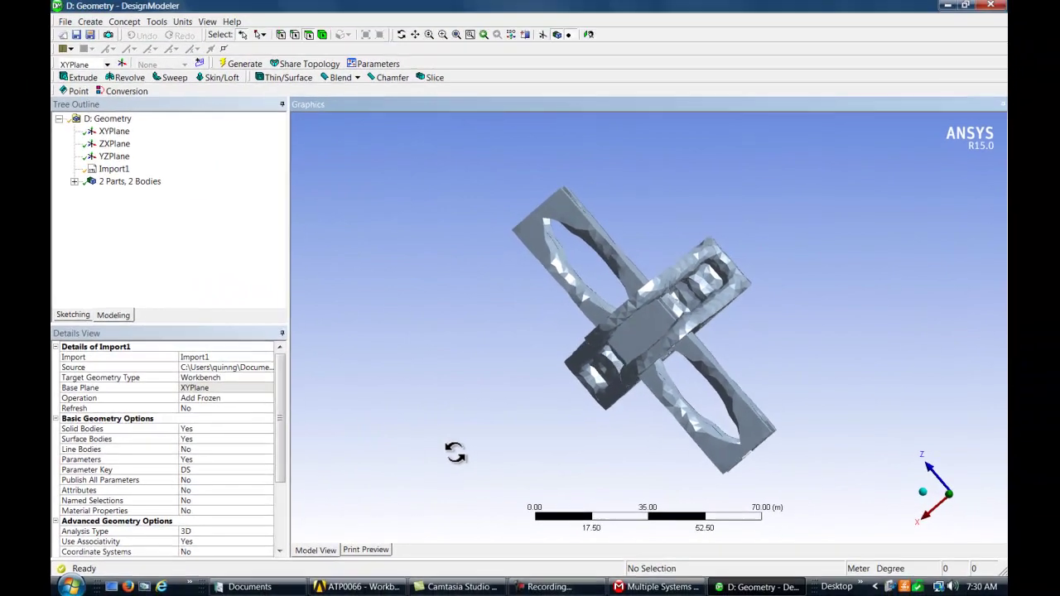
middle_drag(454, 451, 518, 374)
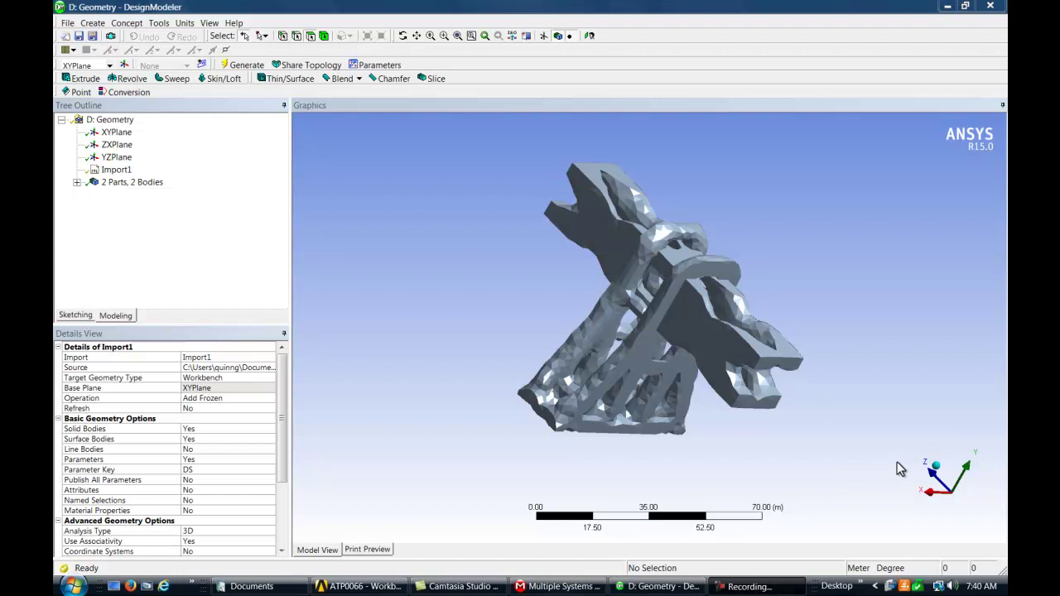
click(947, 7)
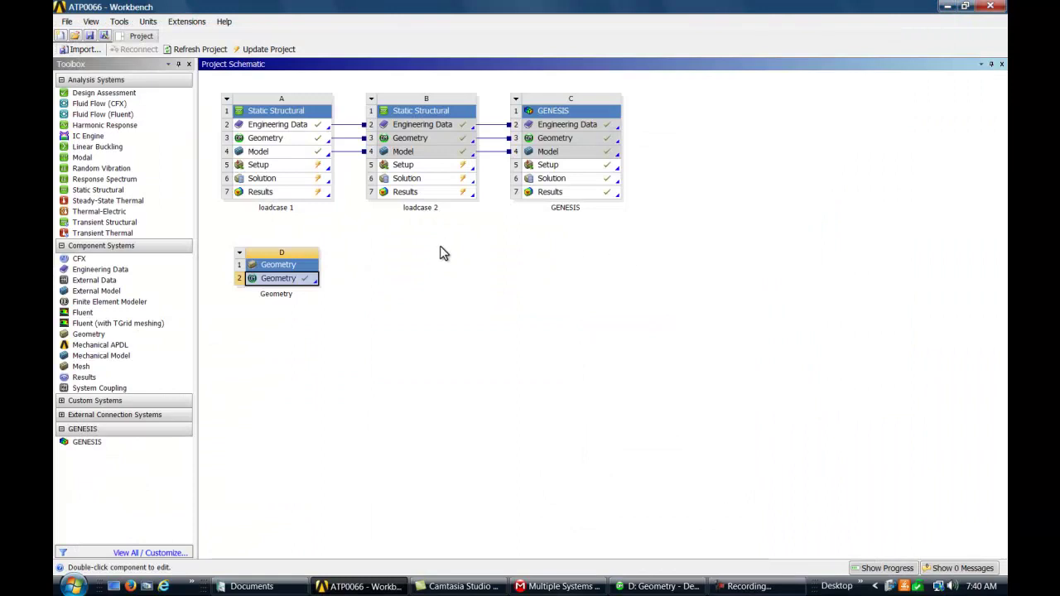
- Return to the Mechanical session and open the GENESIS user manual from the GENESIS toolbar's help icon
click(544, 588)
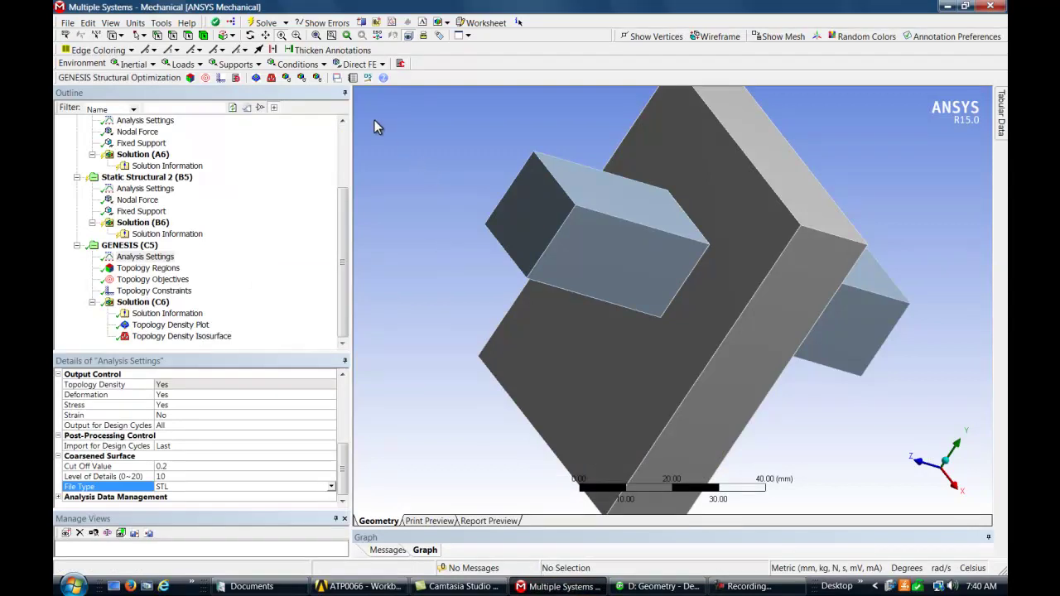
click(383, 77)
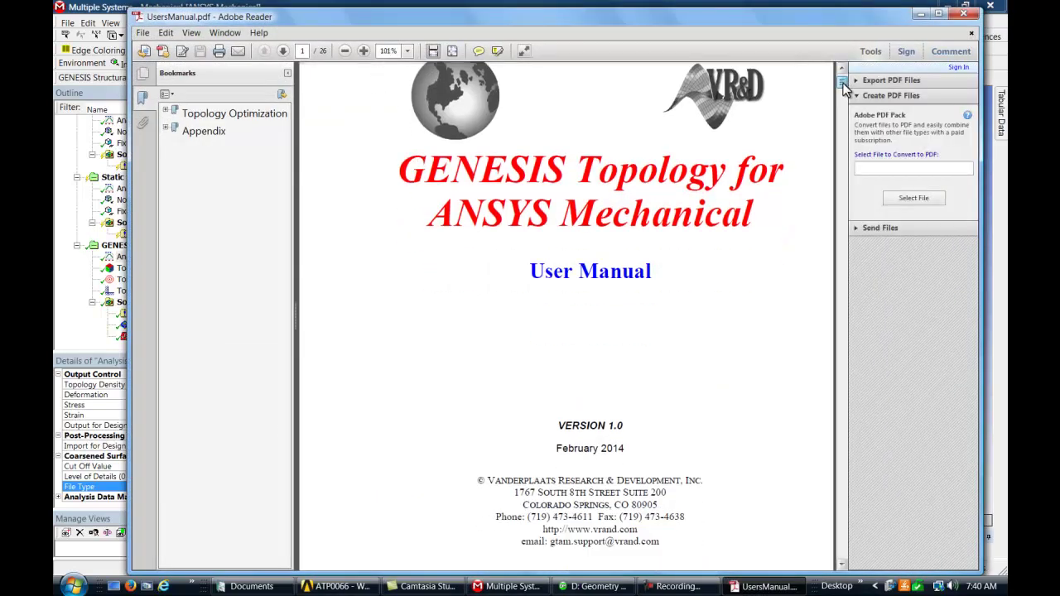
- Scroll the PDF down to page 3, showing Chapter 1 Topology Optimization and the 1.1 Overview section
drag(841, 80, 839, 126)
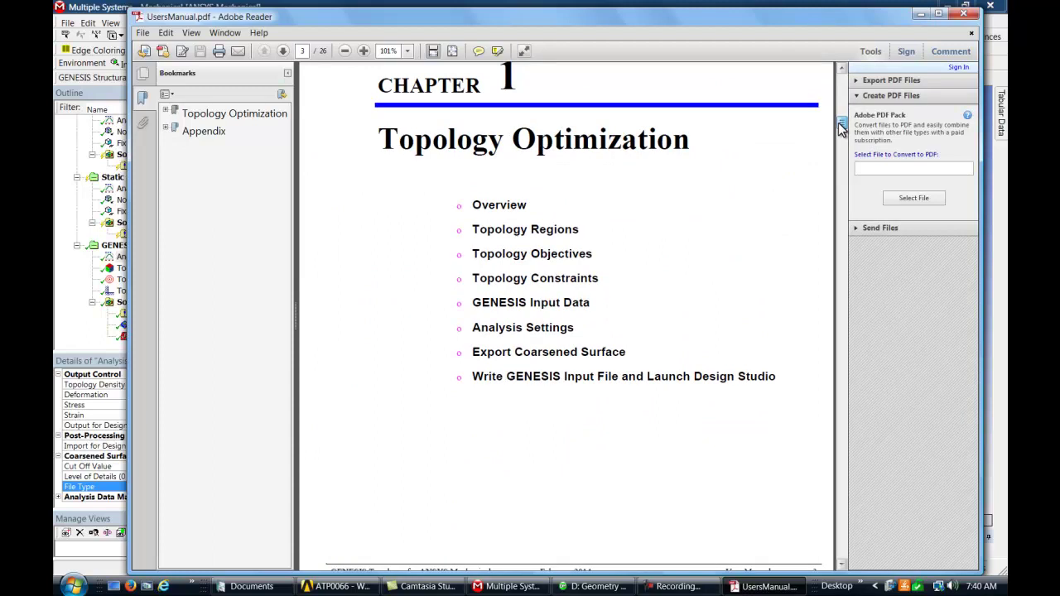
drag(842, 128, 841, 138)
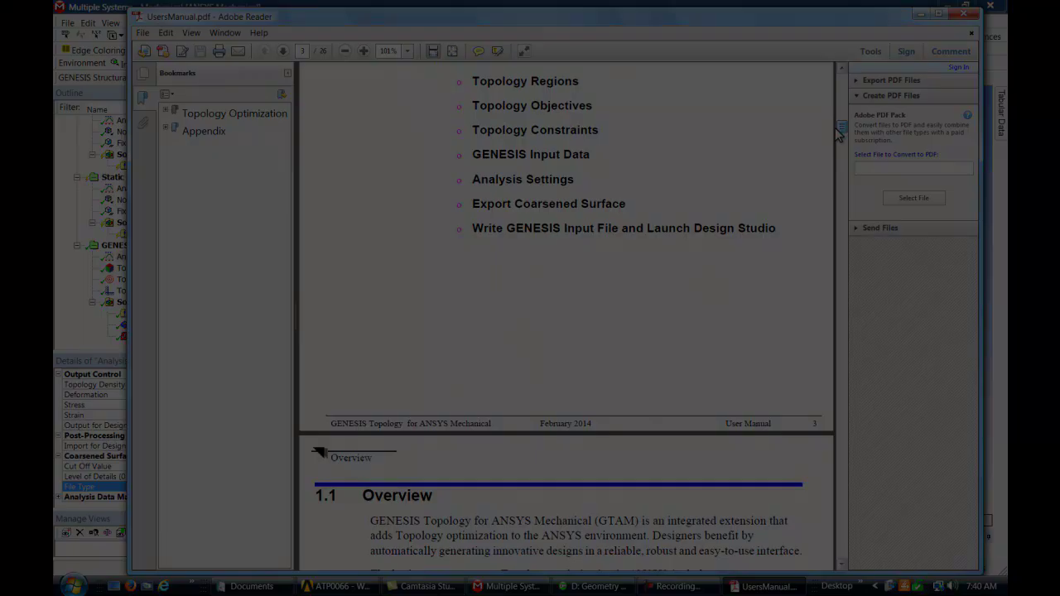